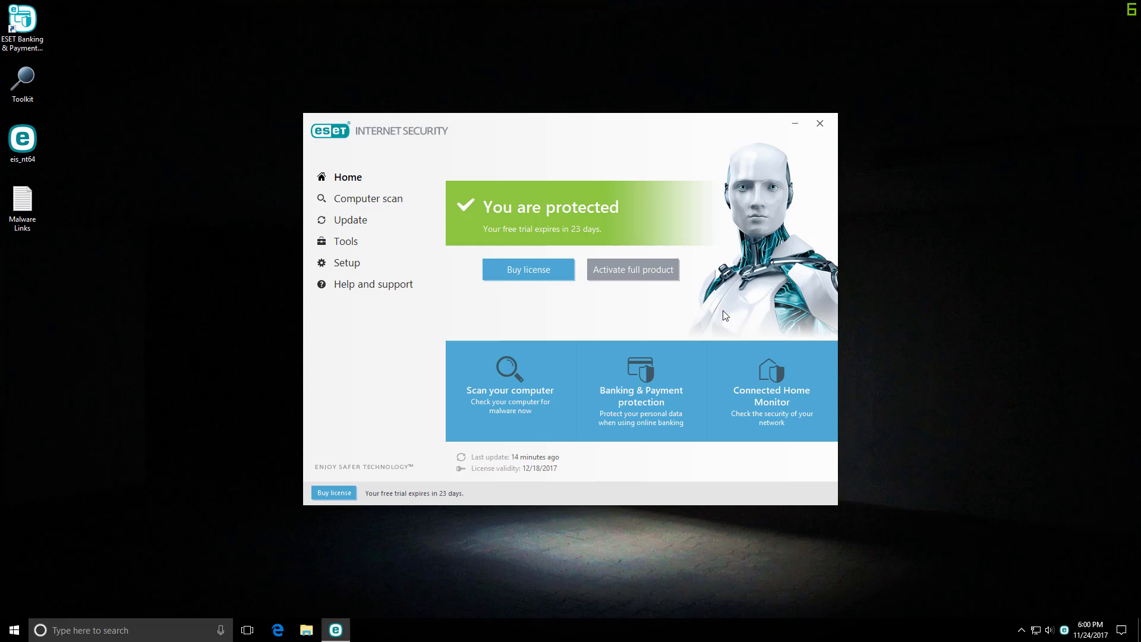
Step: Browse the Computer scan, Update, Tools and Setup pages, then view the Computer protection settings
click(360, 201)
click(378, 222)
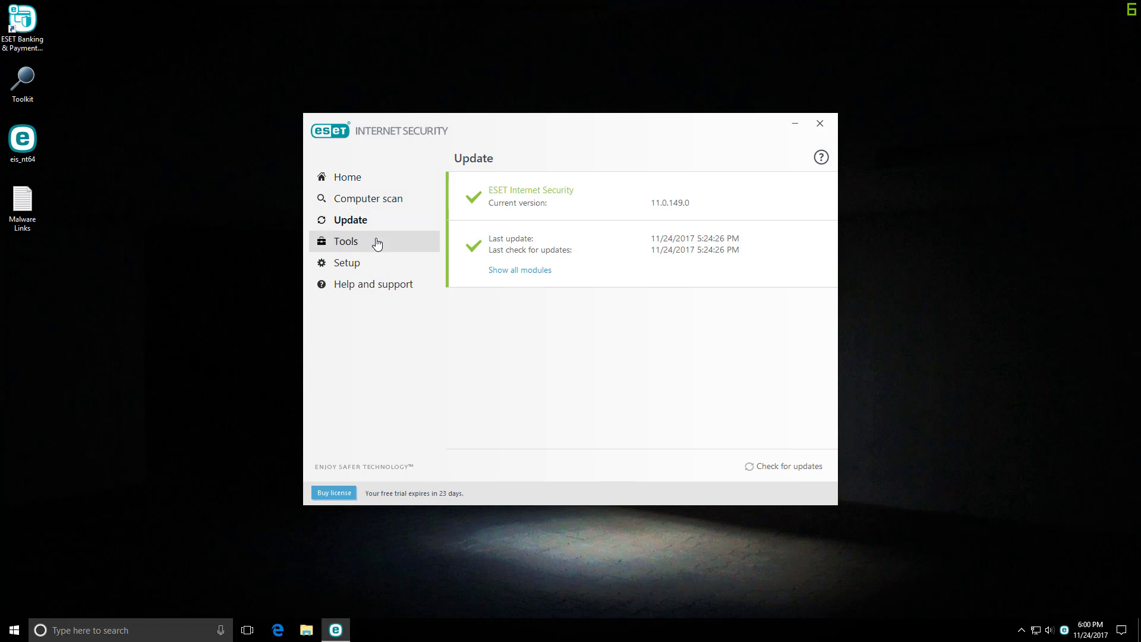
click(375, 244)
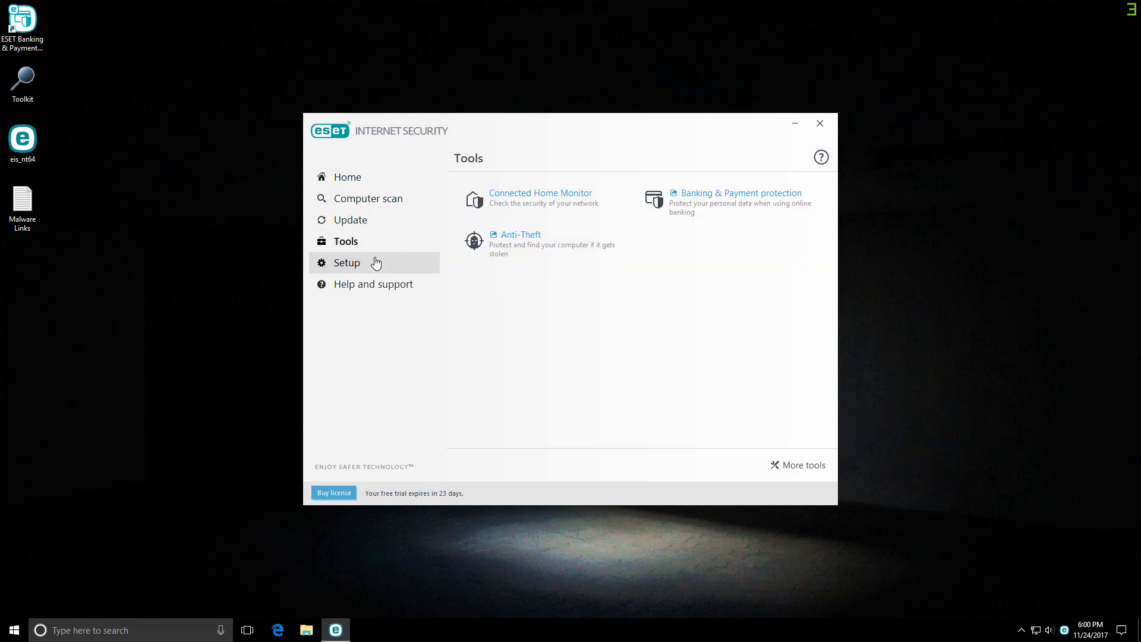
click(376, 264)
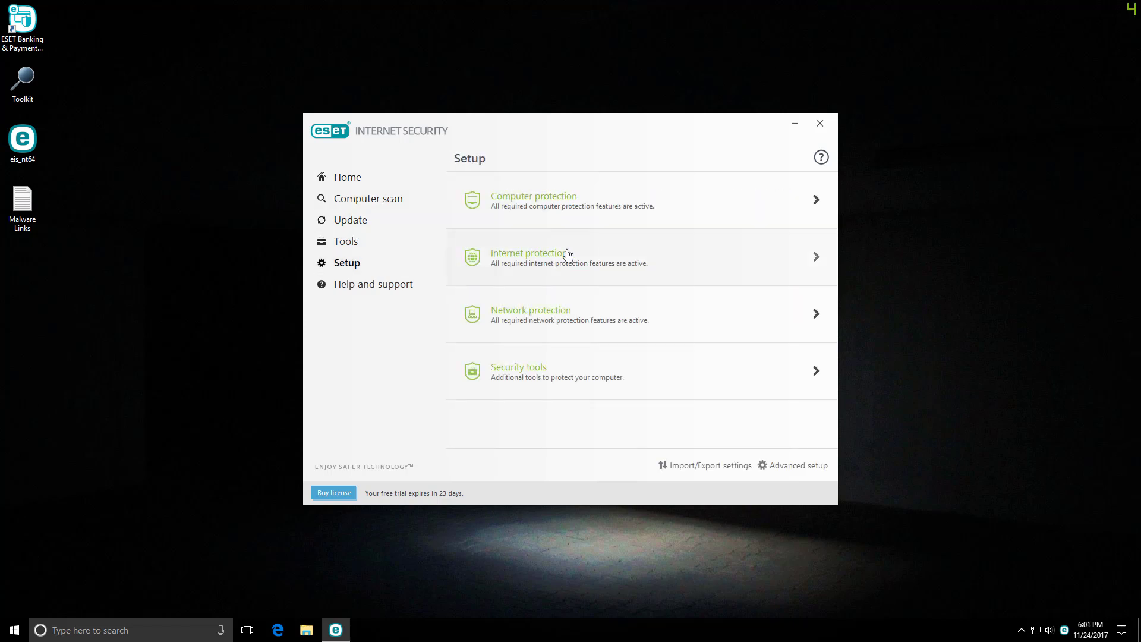
click(591, 214)
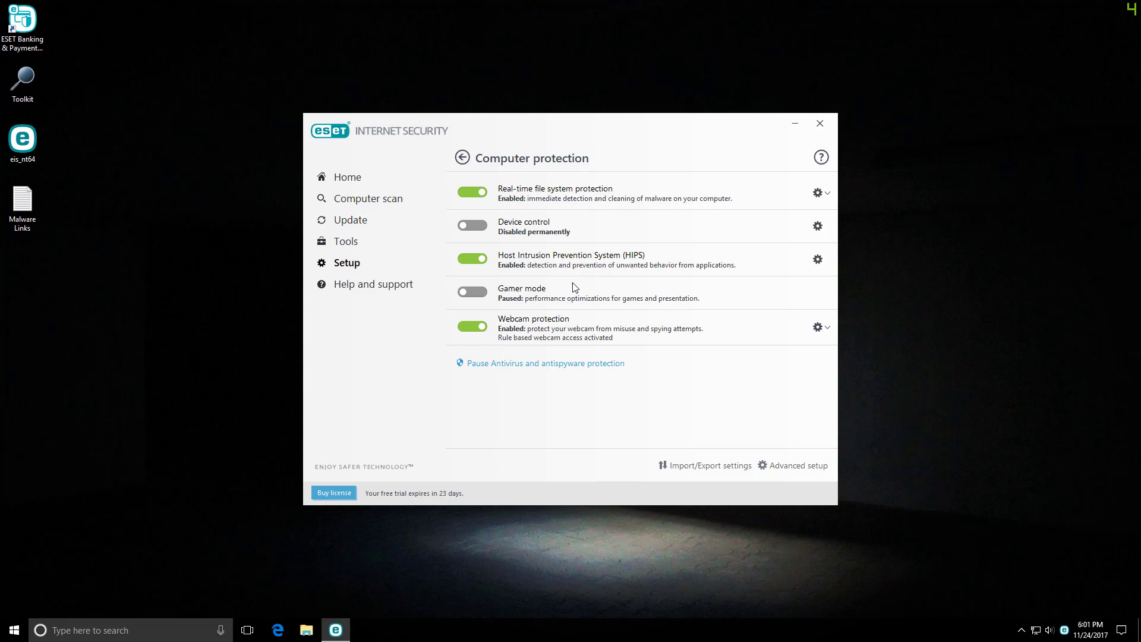
Step: Open the HIPS advanced settings and keep the Filtering mode on Automatic mode
click(818, 259)
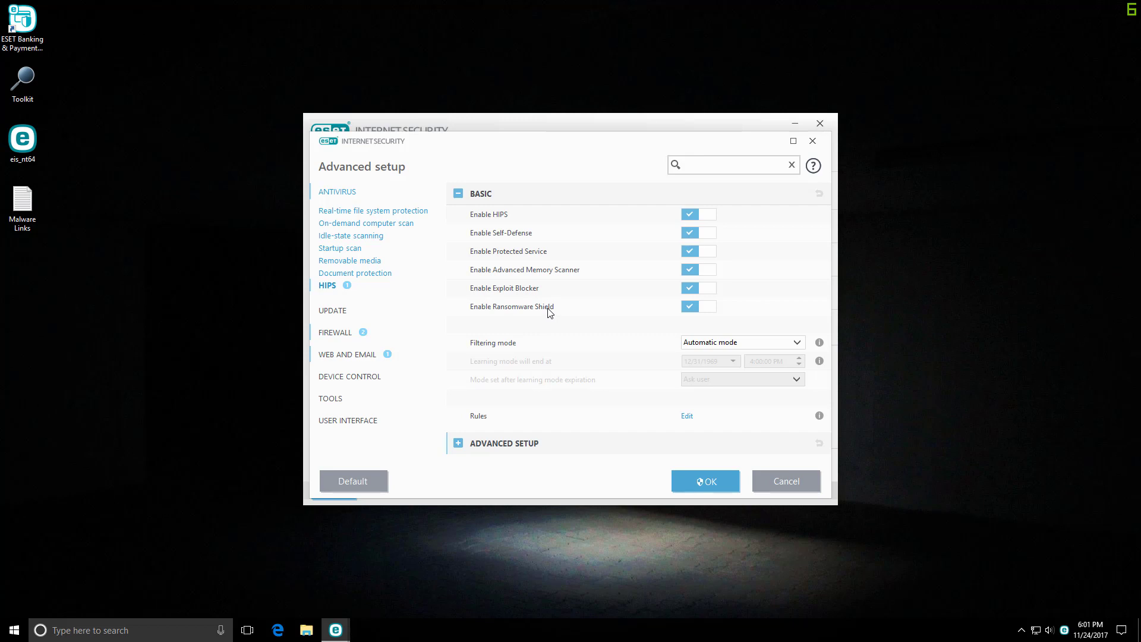
click(700, 343)
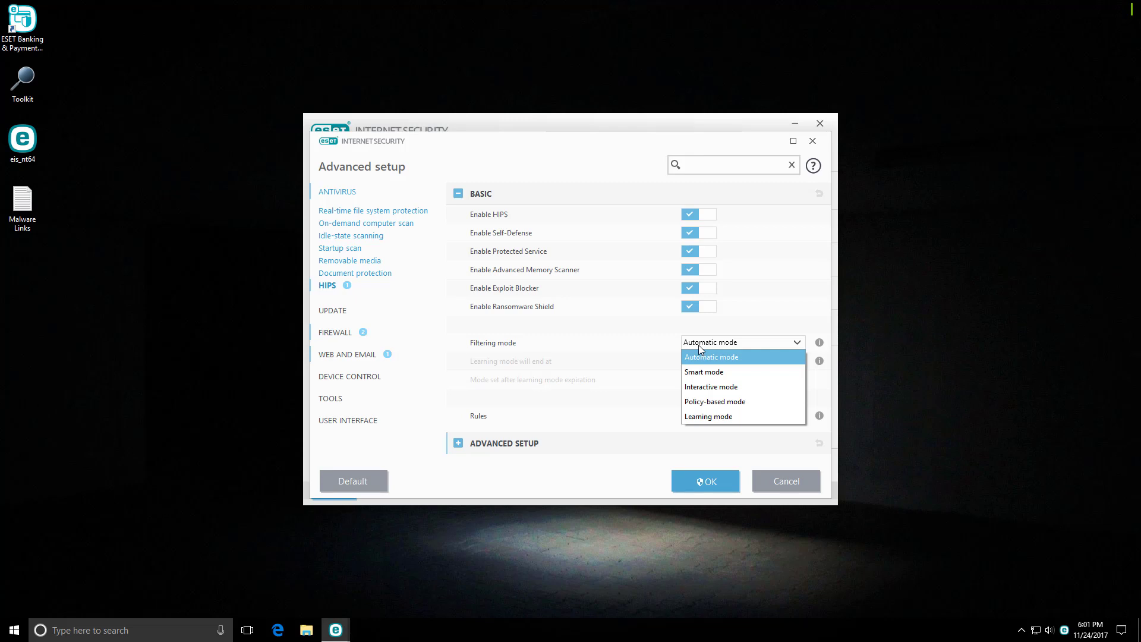
click(699, 344)
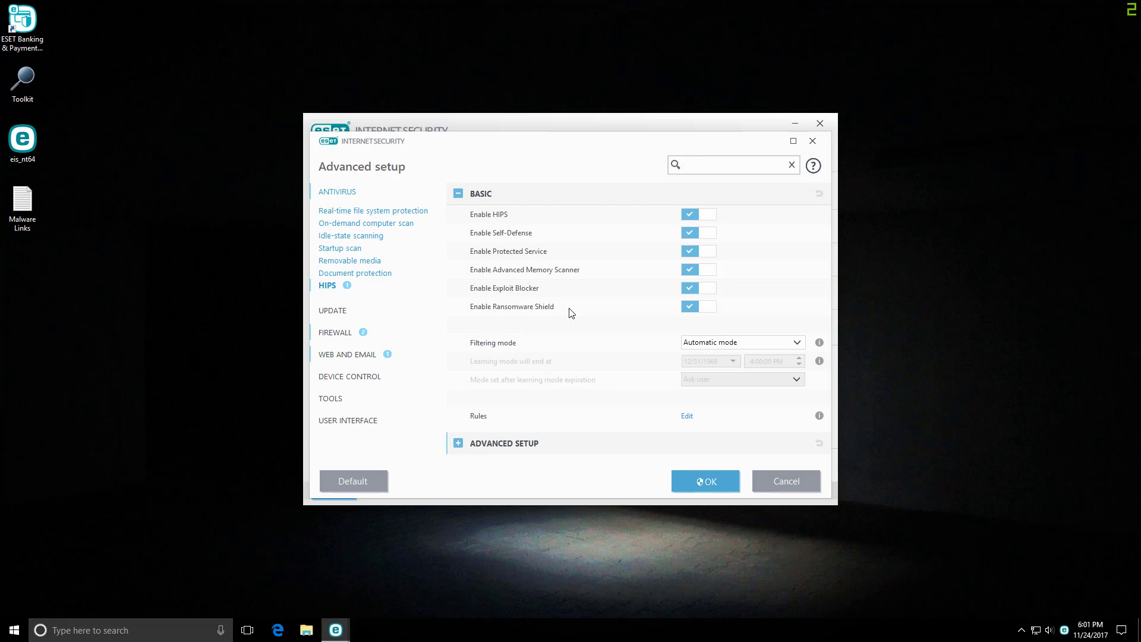
Step: Cancel Advanced setup, run an update check, and open the Malware Links file in Notepad
click(779, 483)
click(358, 240)
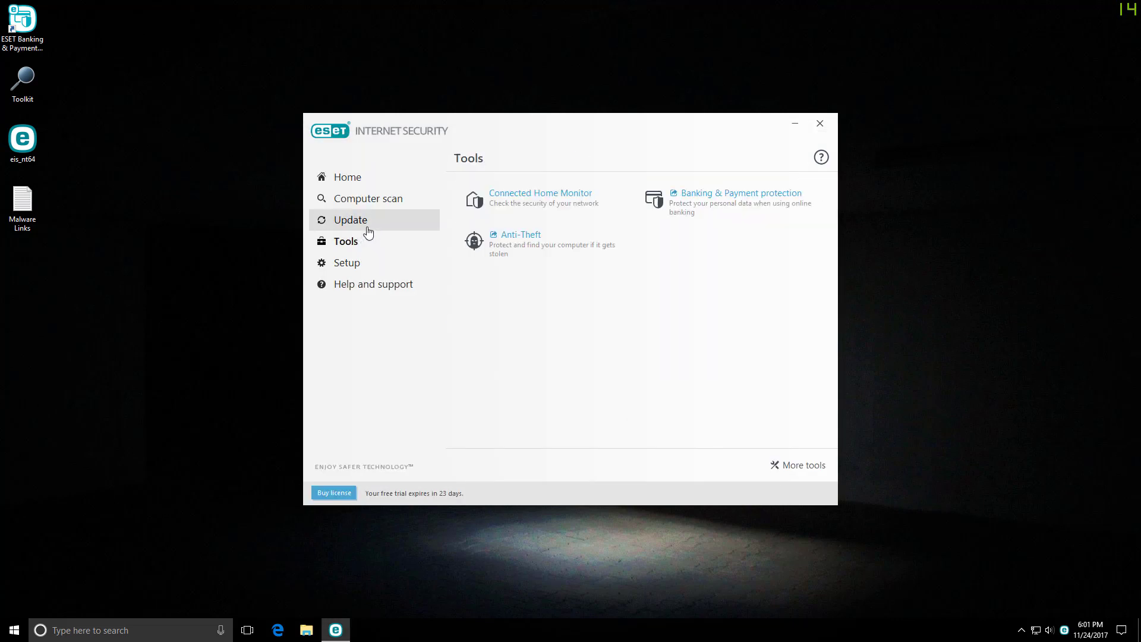
click(368, 231)
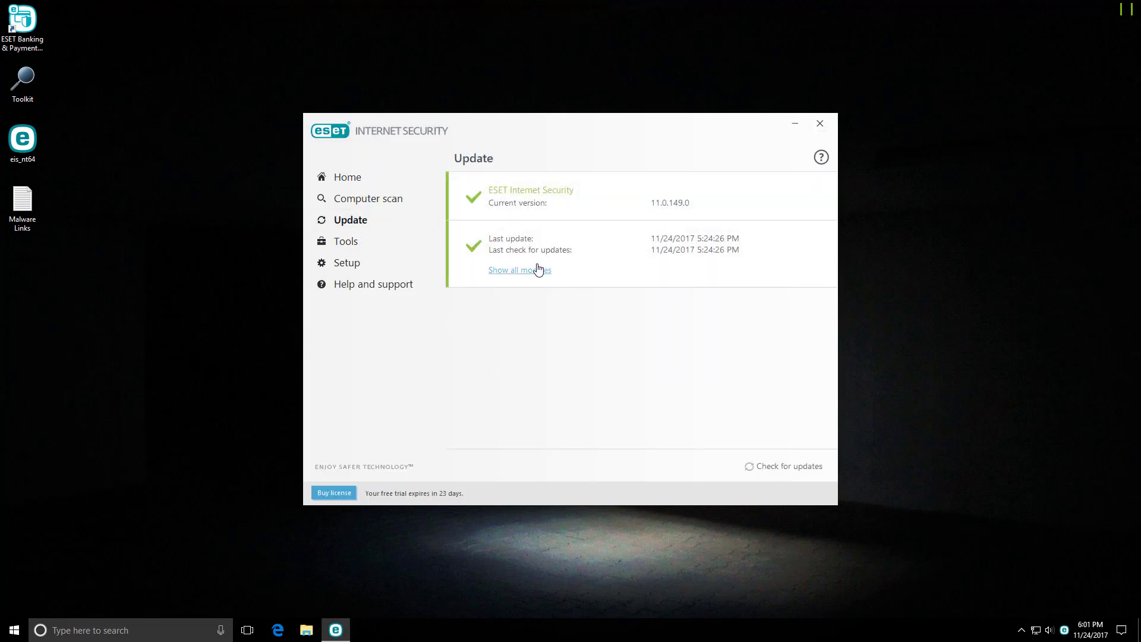
click(790, 467)
double_click(23, 208)
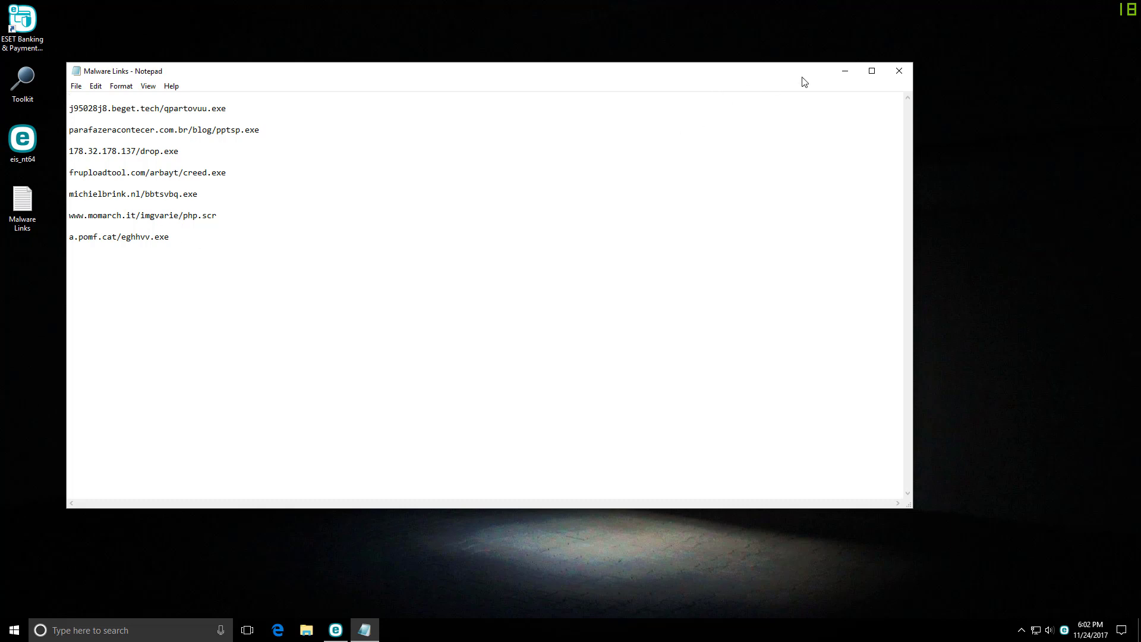
click(845, 71)
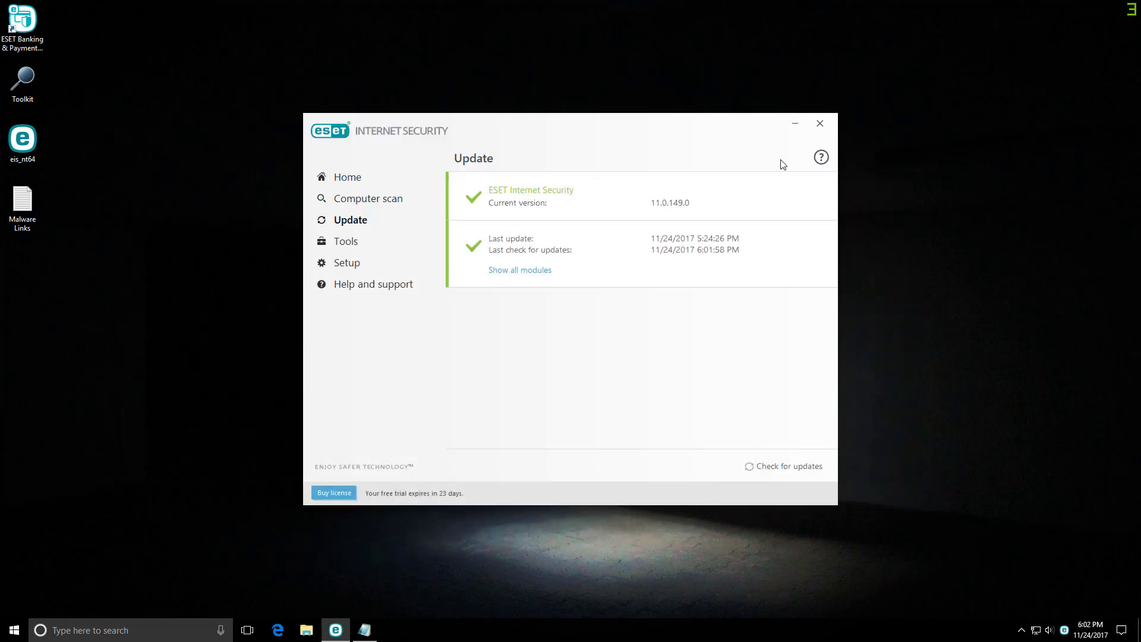
Step: Close ESET, launch Edge, place Notepad beside it and select the first link j95028j8.beget.tech/qpartovuu.exe
click(820, 123)
click(280, 630)
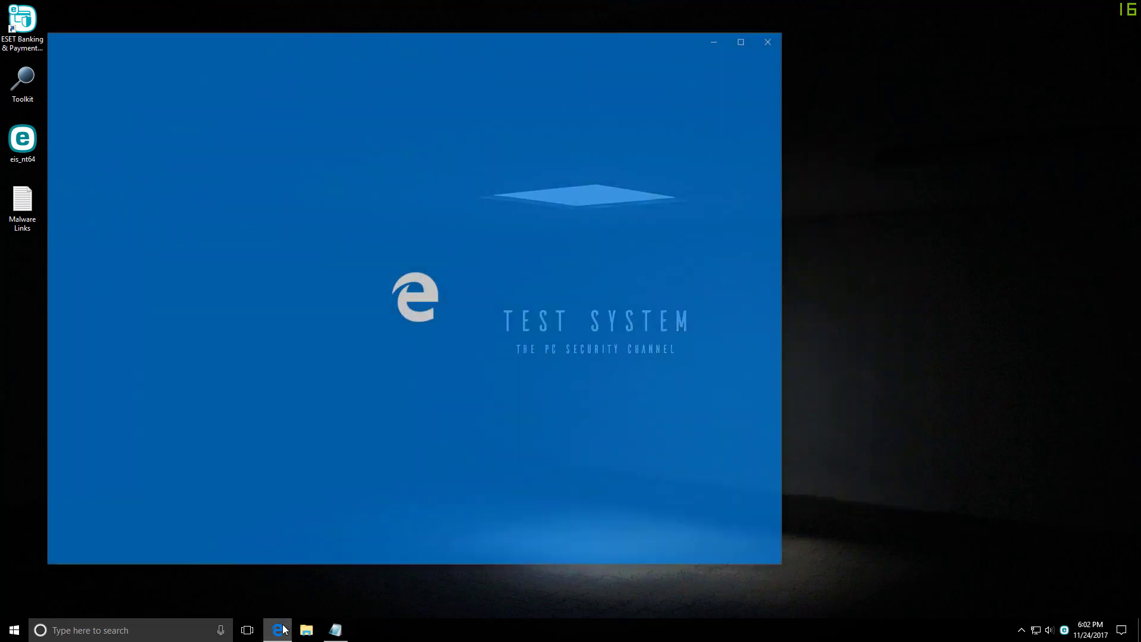
click(336, 630)
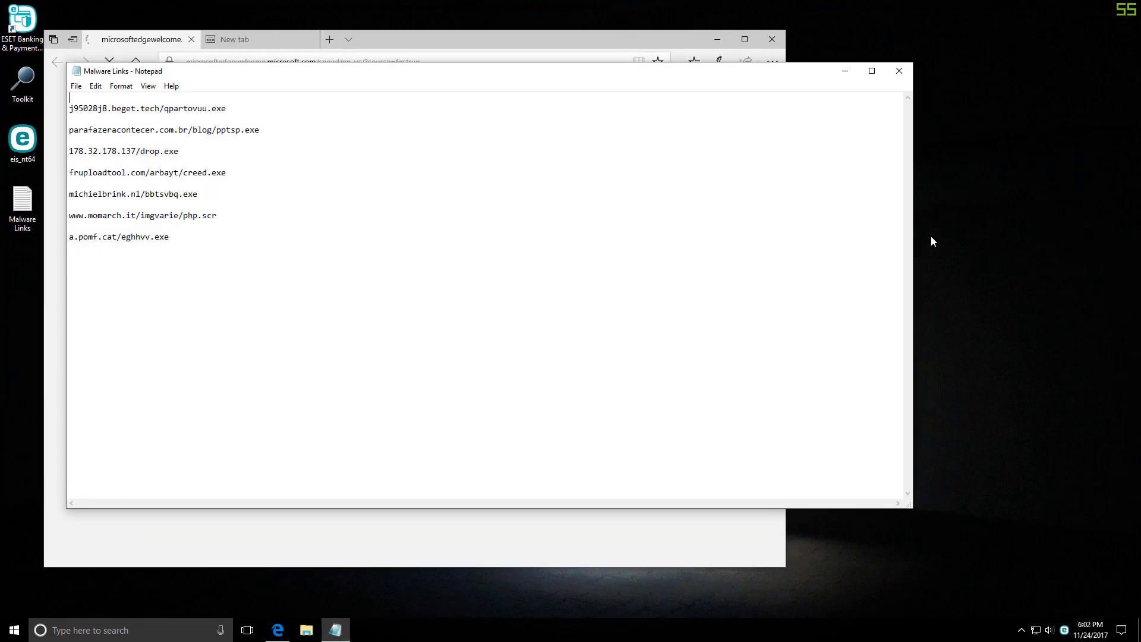
drag(915, 241, 560, 242)
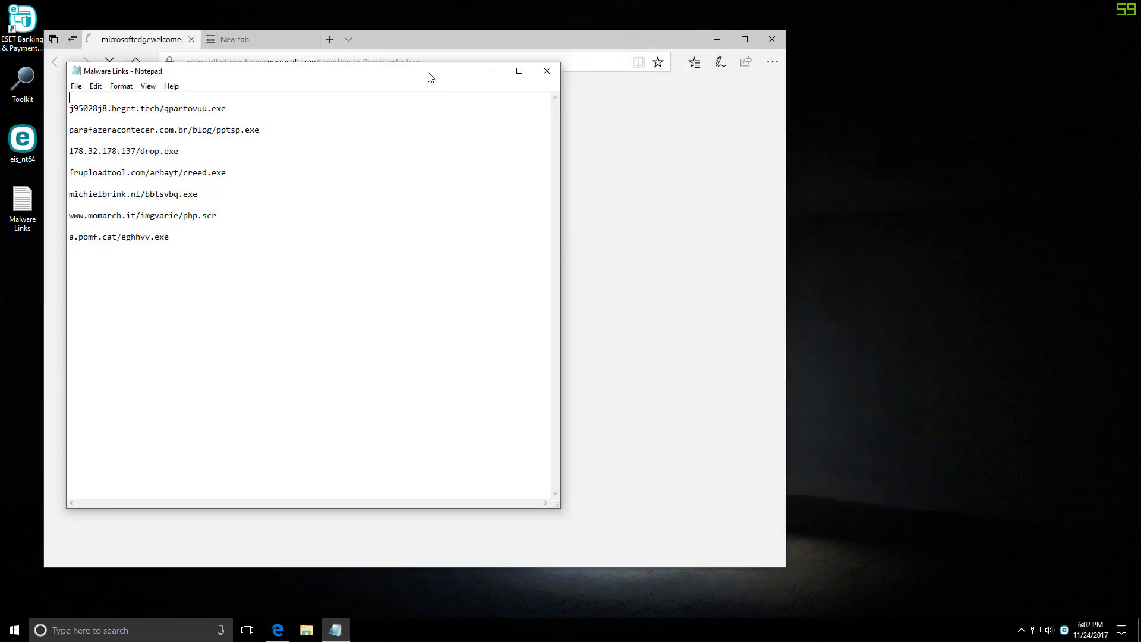
drag(430, 78, 889, 125)
drag(716, 153, 528, 156)
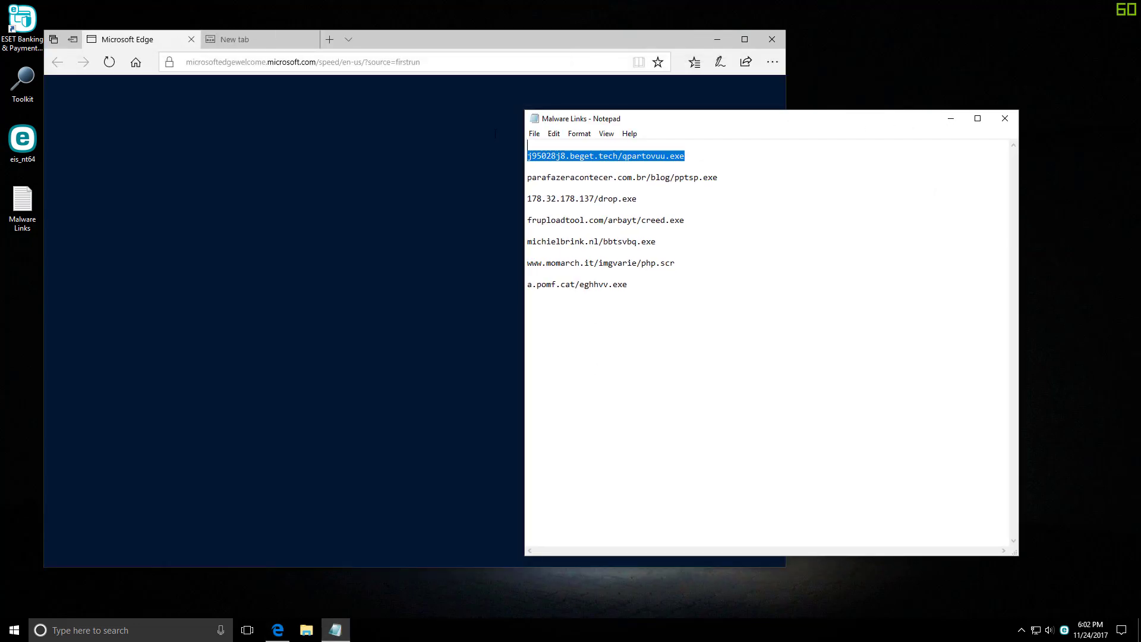
click(255, 59)
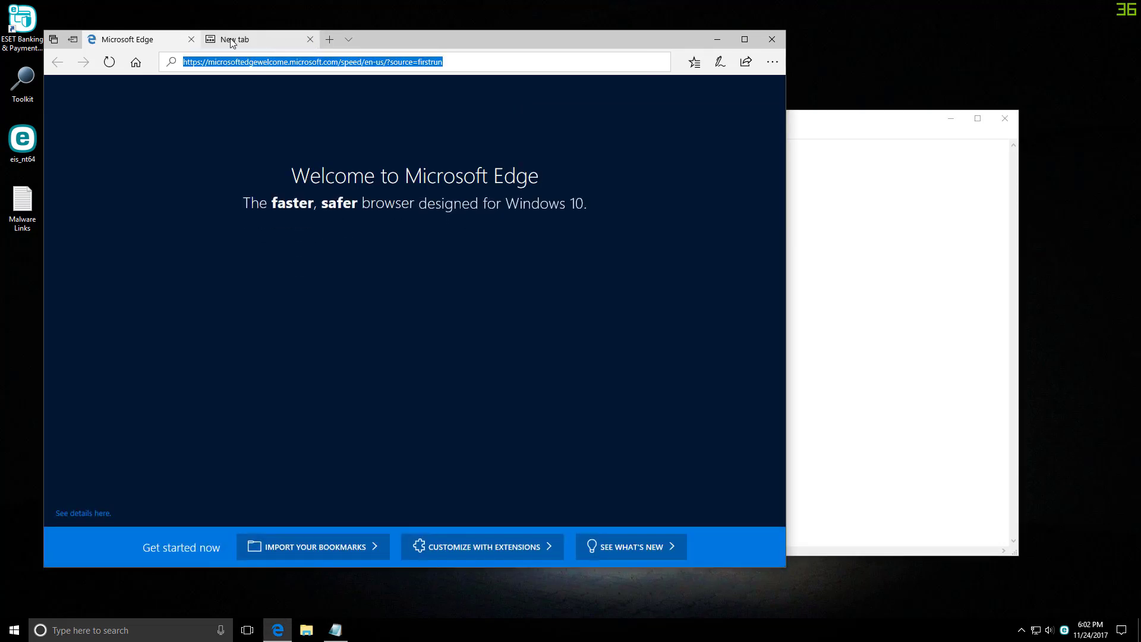
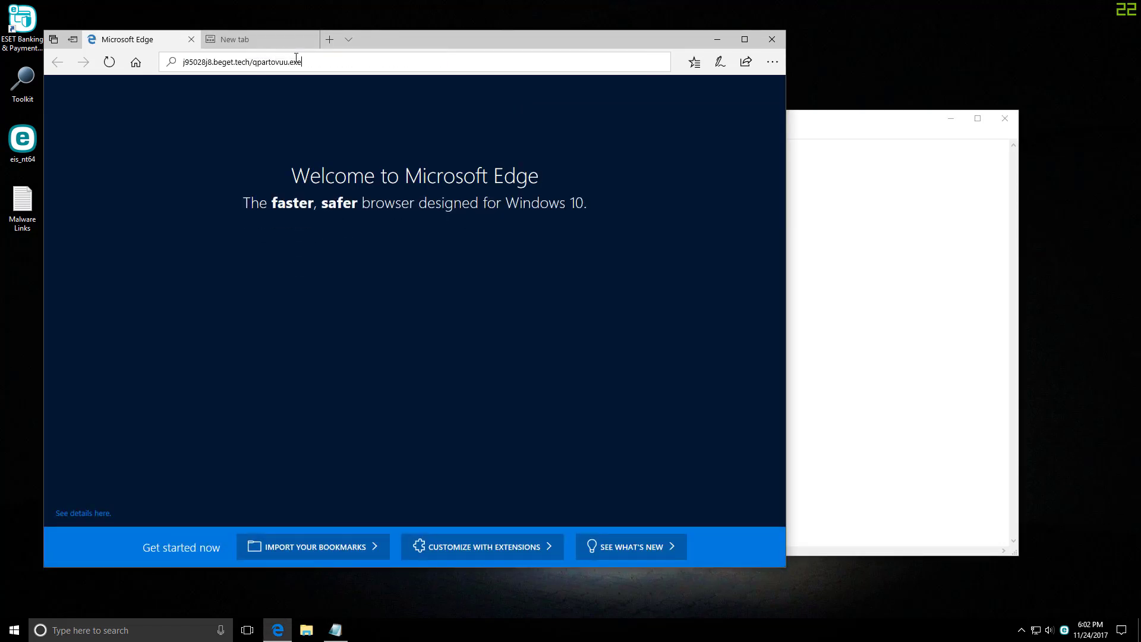
Step: Load the qpartovuu.exe and pptsp.exe malware links in Edge; ESET blocks both
key(Return)
click(310, 39)
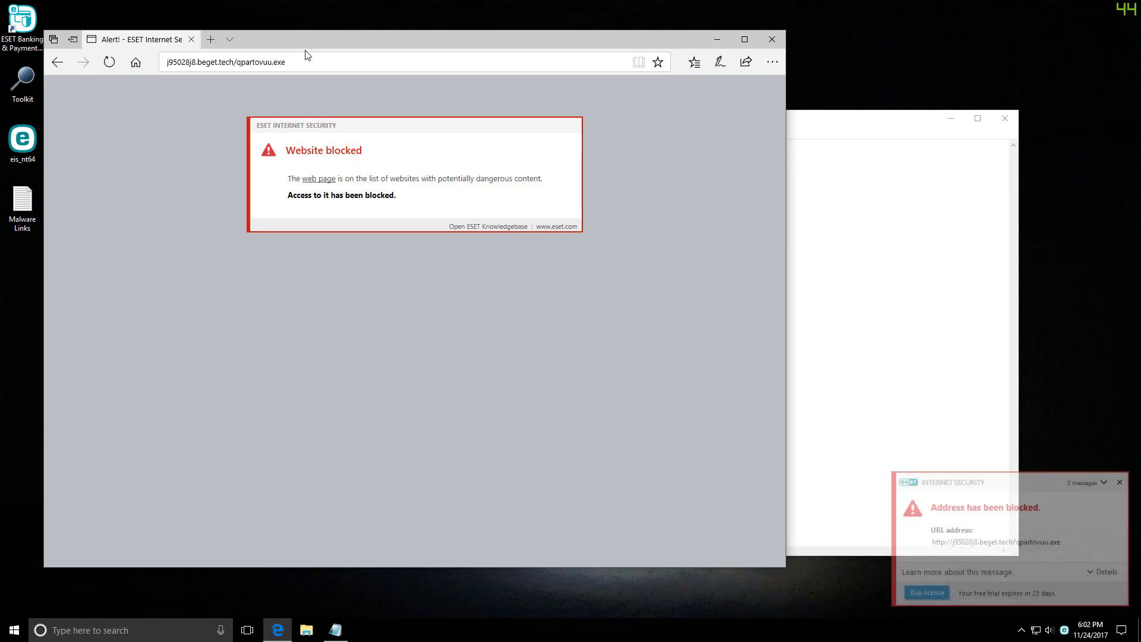
drag(832, 177, 528, 174)
key(ctrl+c)
click(290, 59)
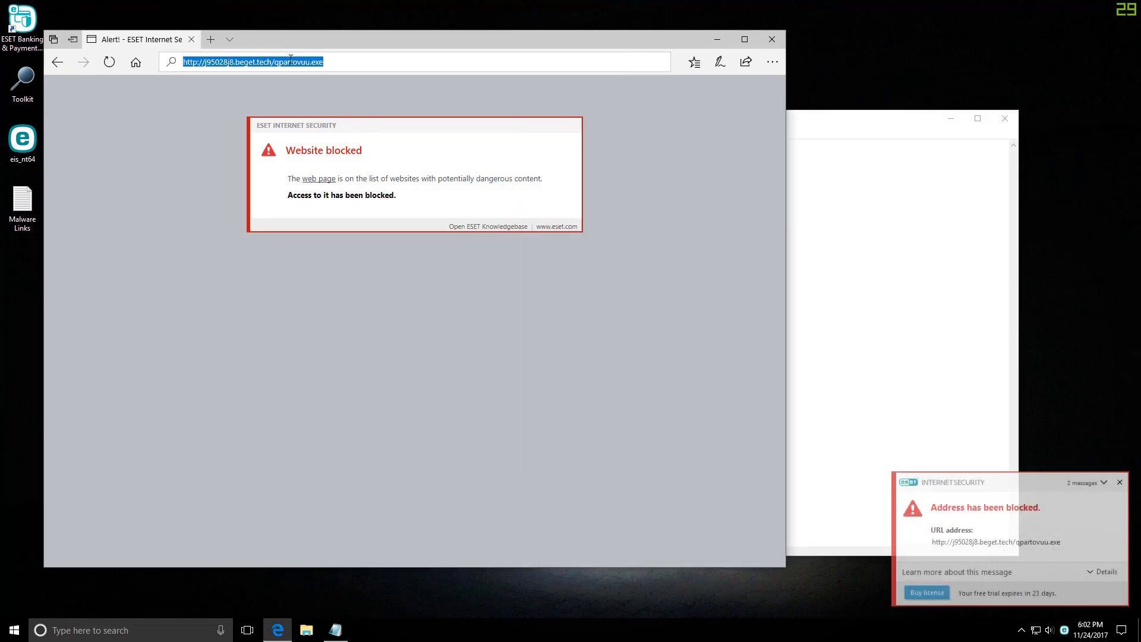
key(ctrl+v)
key(Return)
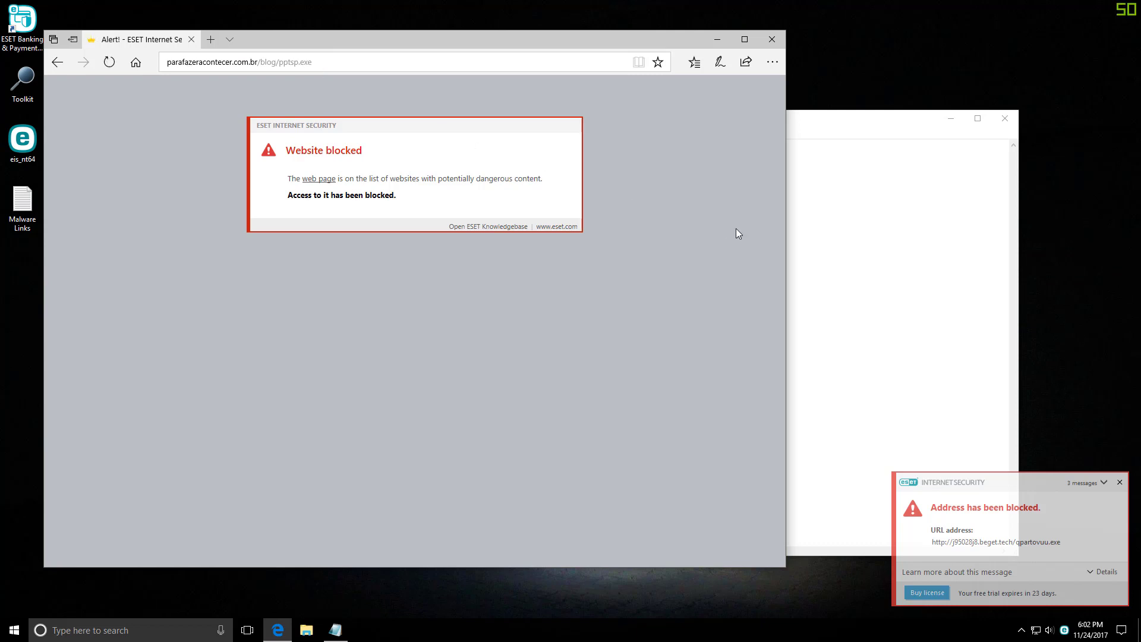
Step: Dismiss the ESET block notice and paste the 178.32.178.137/drop.exe link into Edge's address bar
click(859, 262)
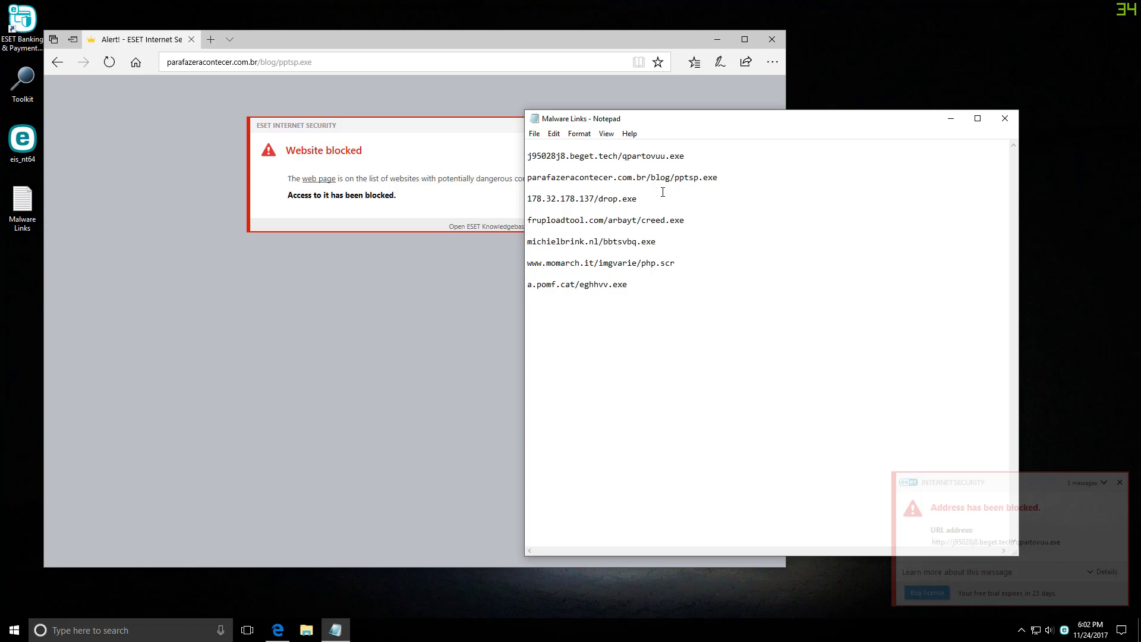
drag(528, 198, 638, 200)
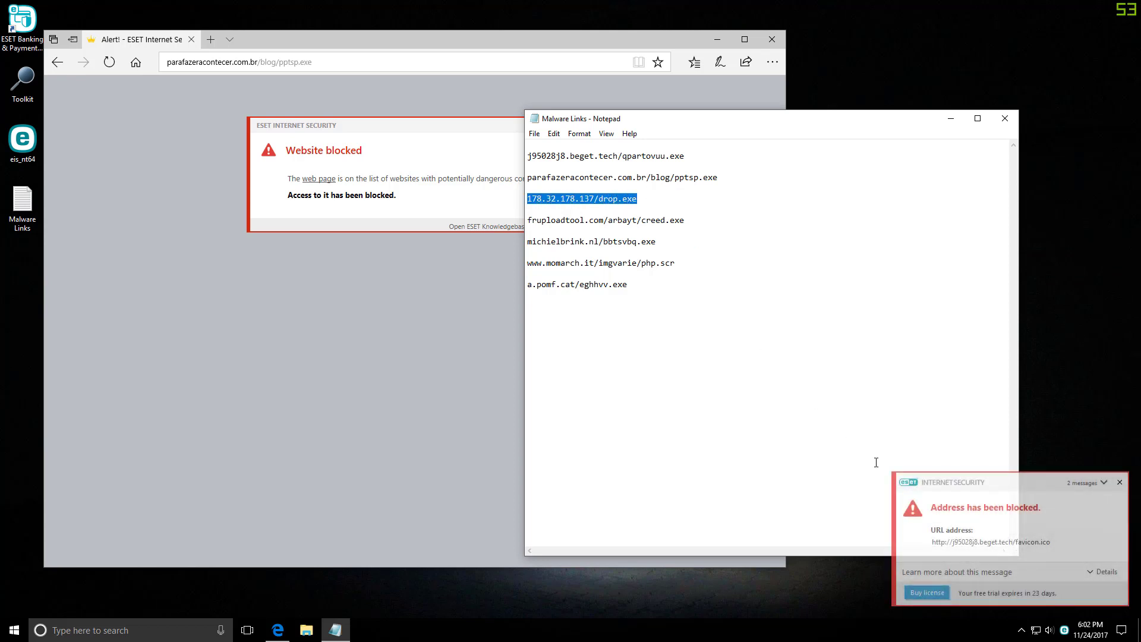
click(1119, 481)
key(ctrl+c)
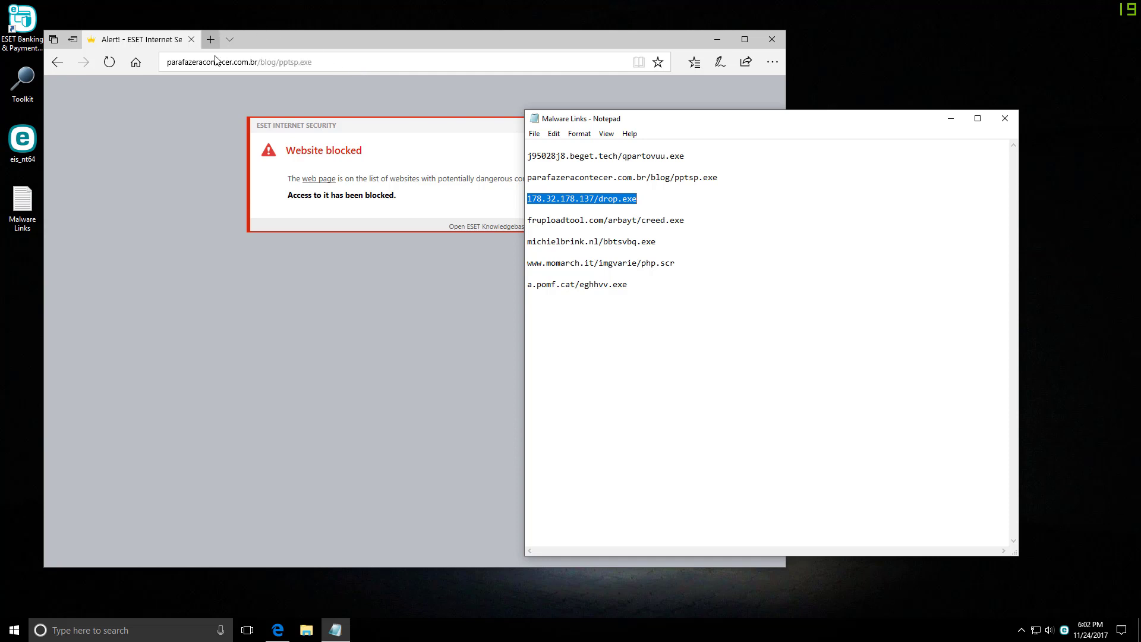
click(264, 62)
key(ctrl+v)
Step: Load 178.32.178.137/drop.exe, run the download and accept the unverified-publisher warning
key(Return)
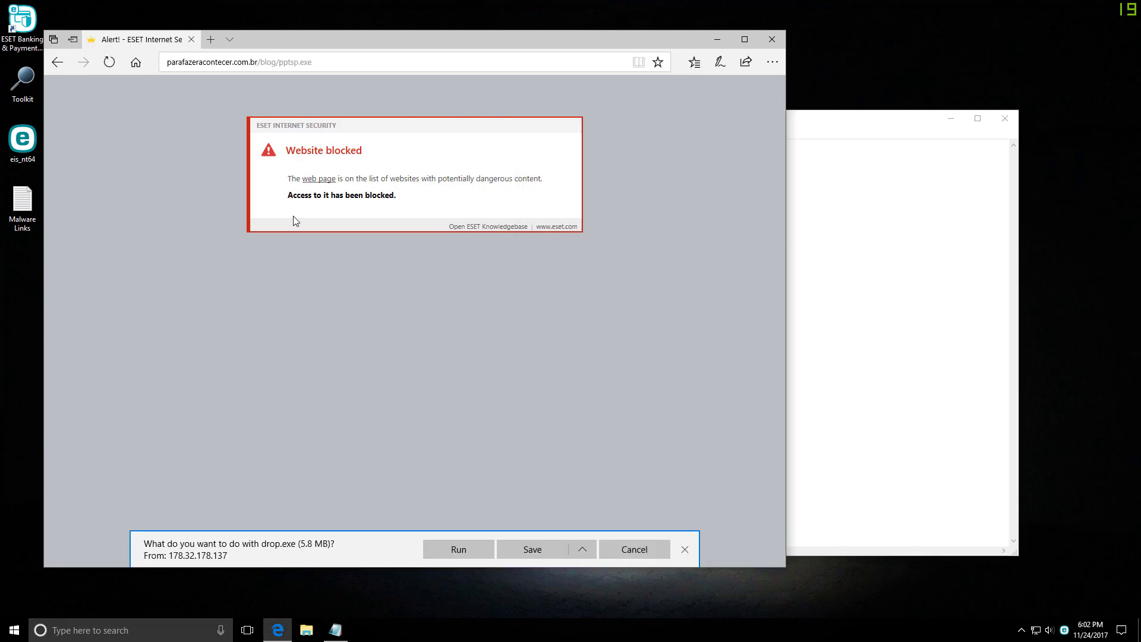
click(471, 550)
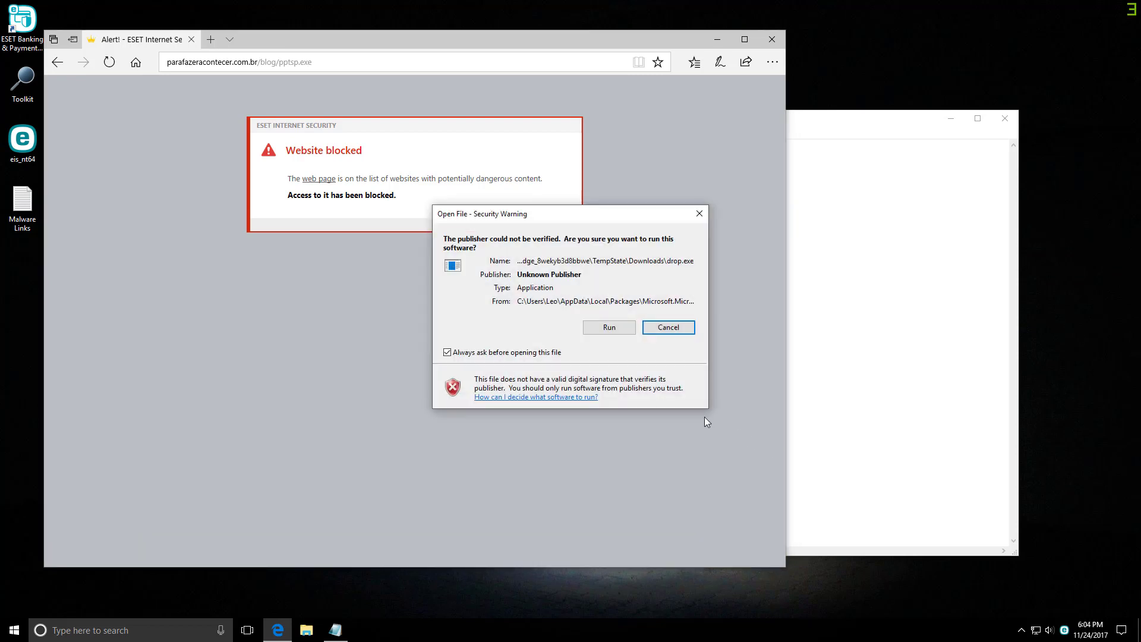
click(596, 330)
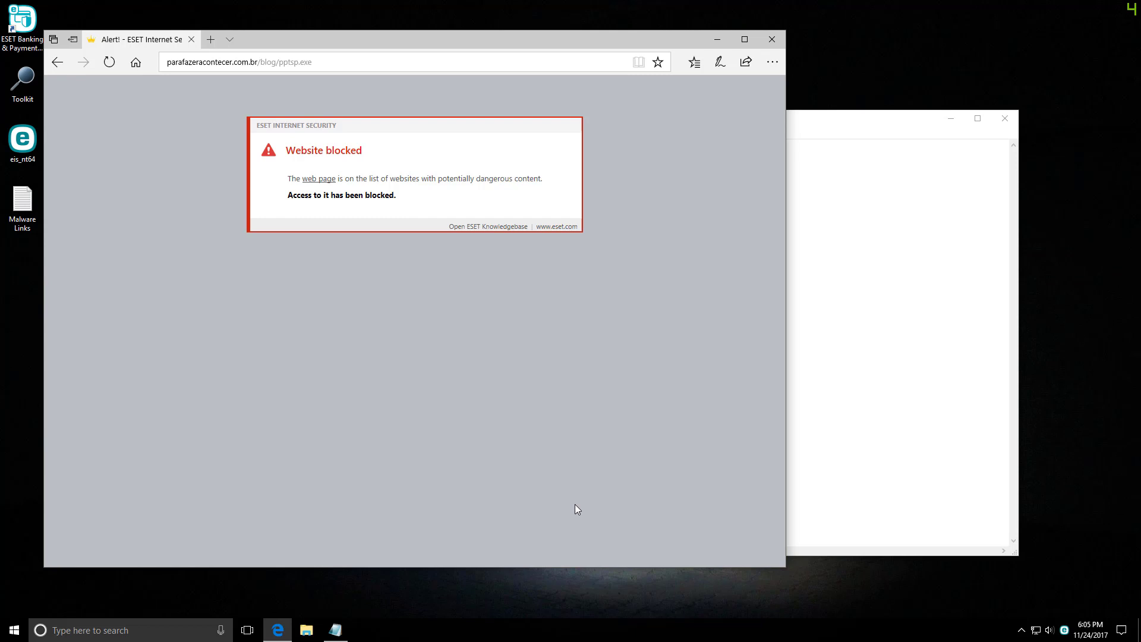
right_click(551, 622)
click(565, 563)
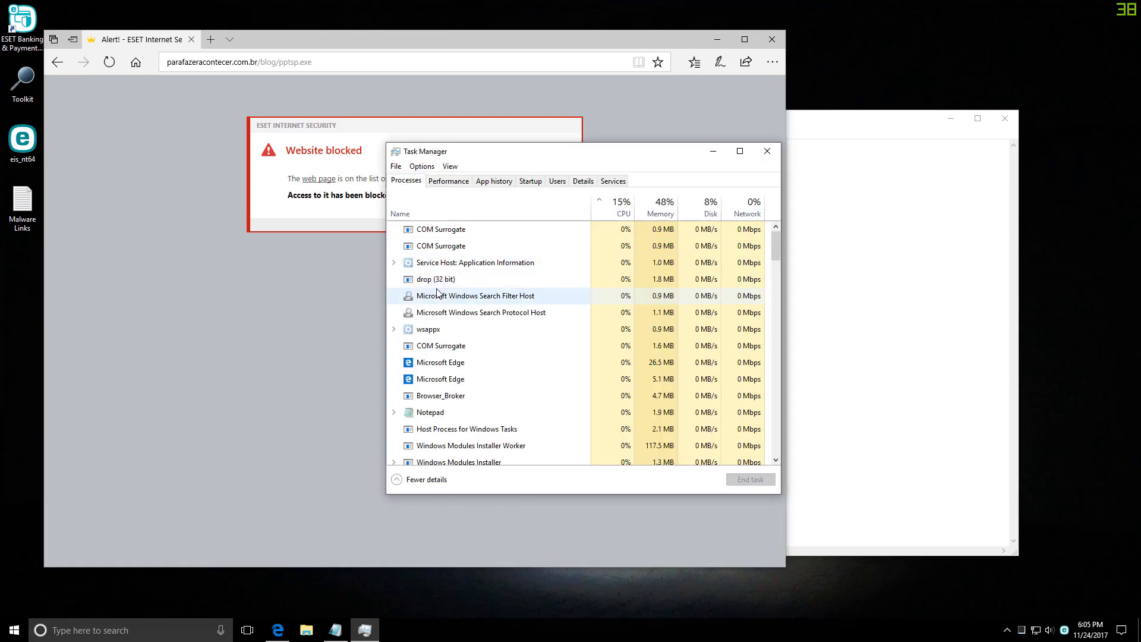
click(407, 284)
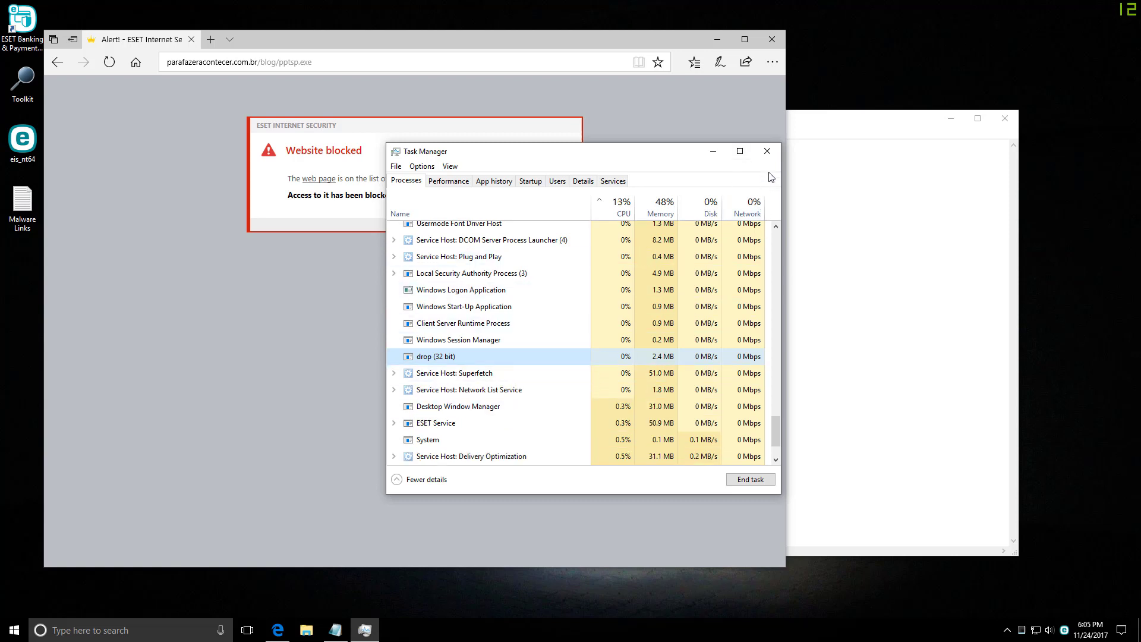
click(768, 151)
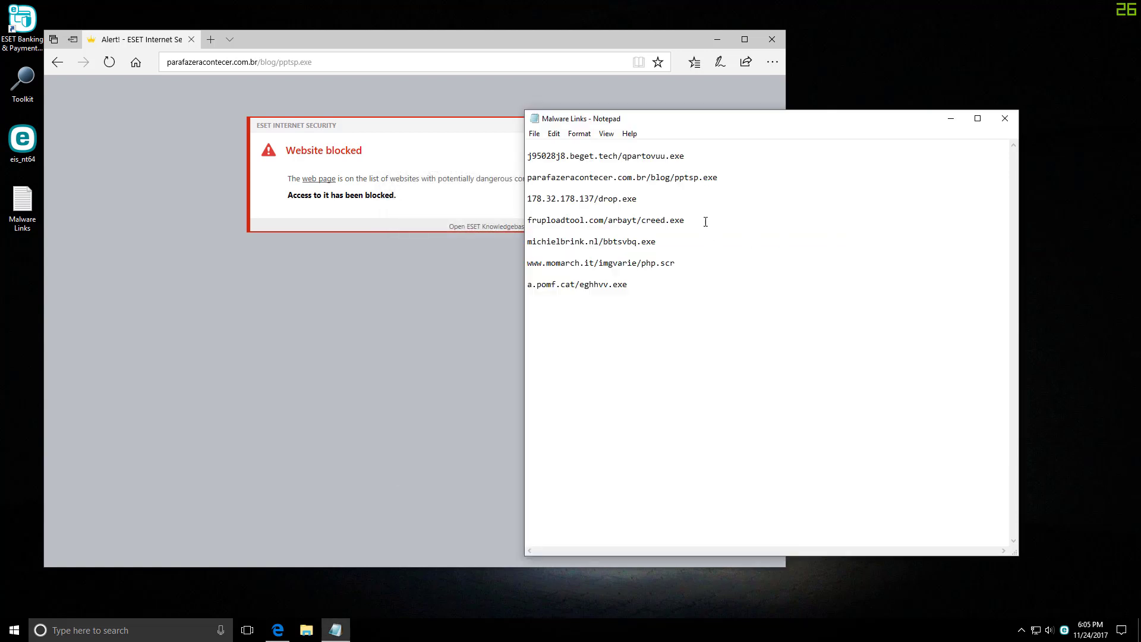
Step: Load the creed.exe and bbtsvbq.exe links, dismissing ESET's fruploadtool notification
click(706, 221)
key(shift+Home)
click(334, 63)
key(ctrl+v)
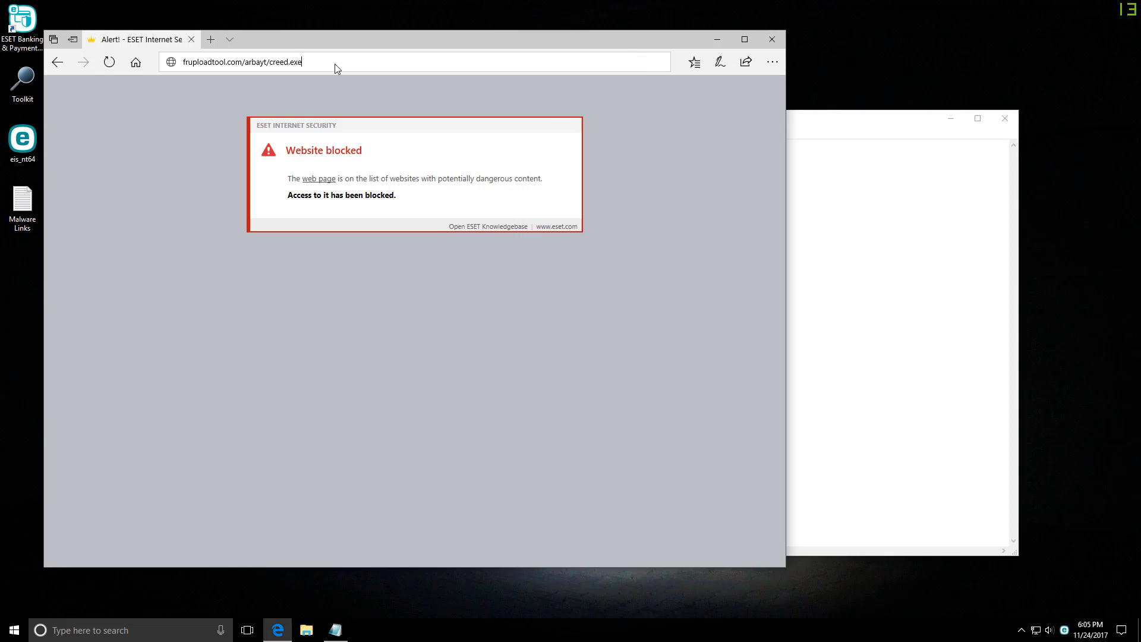
key(Return)
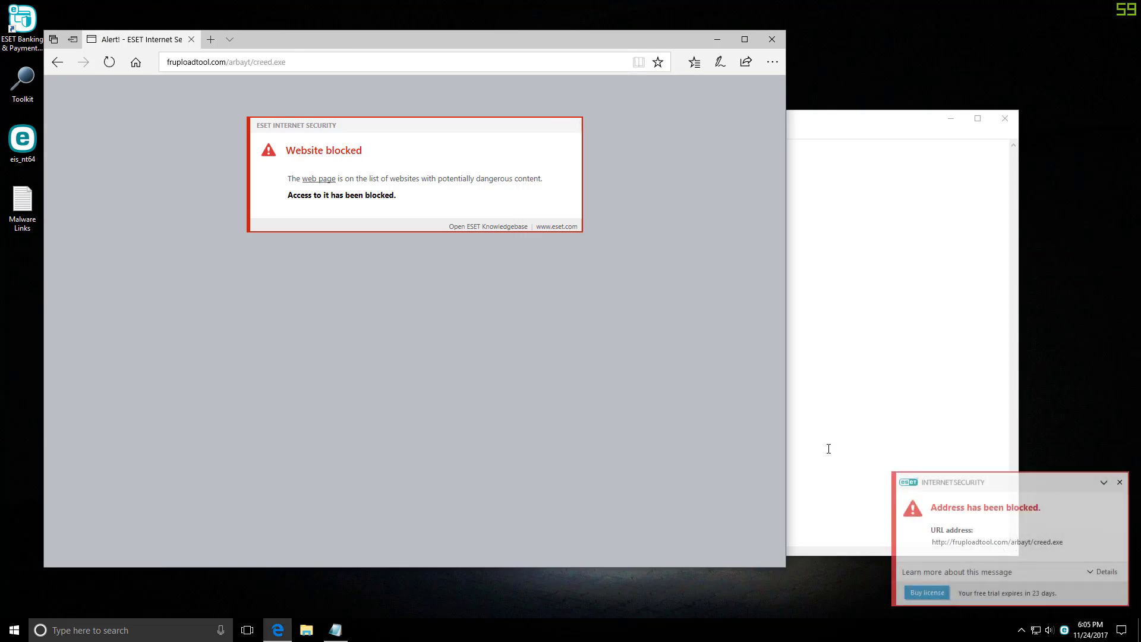
click(858, 342)
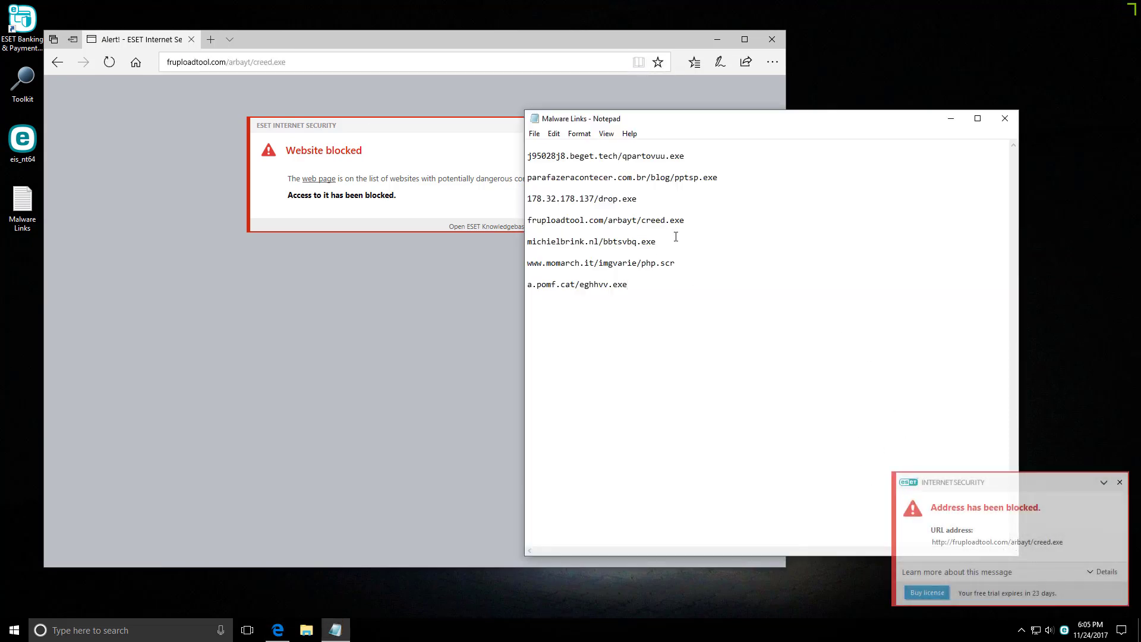
drag(675, 239, 473, 237)
click(273, 62)
key(ctrl+v)
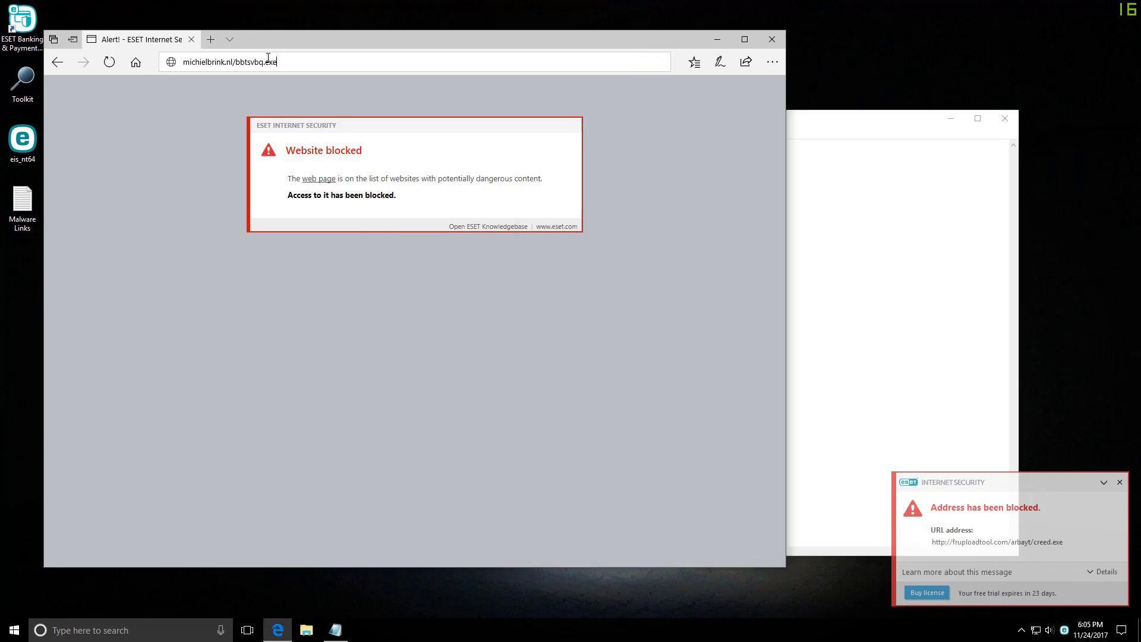
key(Return)
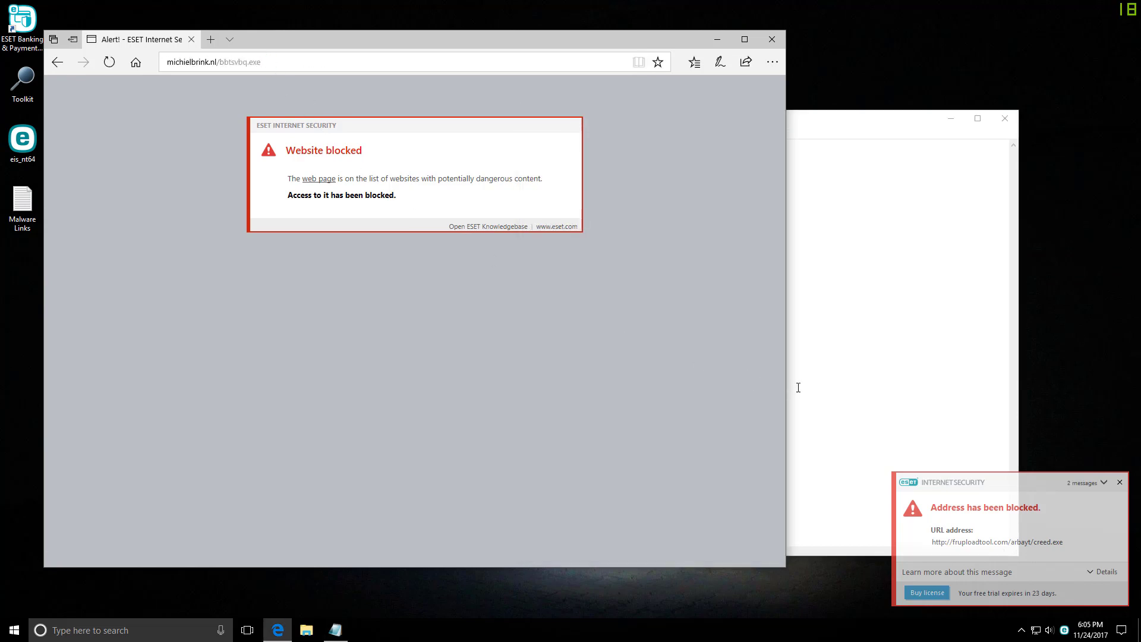
click(1120, 482)
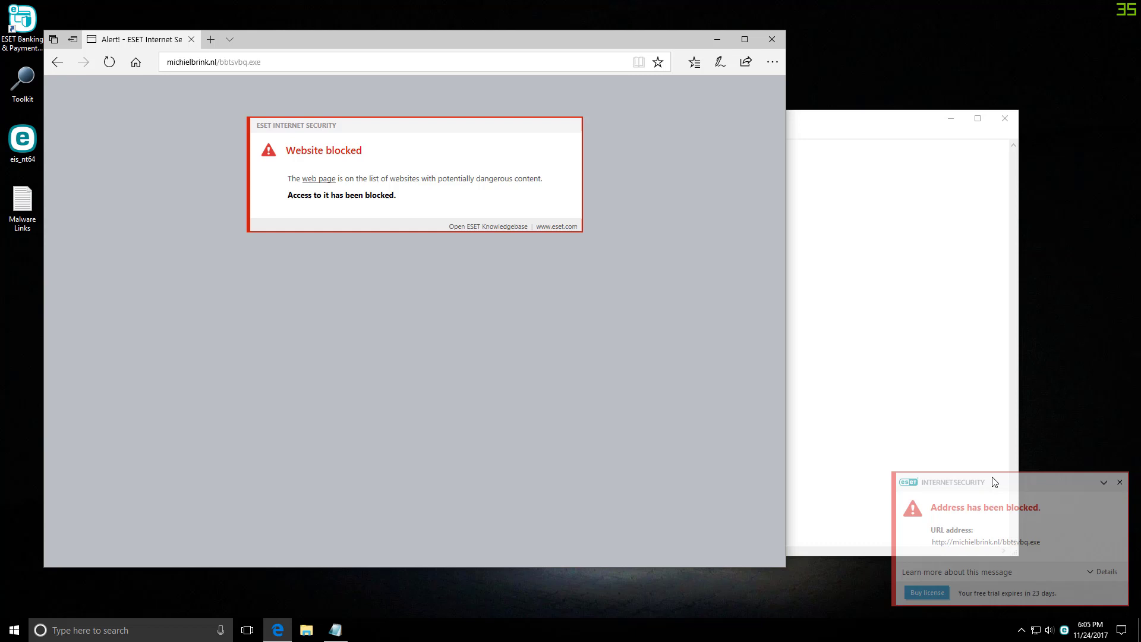
Step: Copy the php.scr link from the Malware Links list and load it in Edge
click(892, 428)
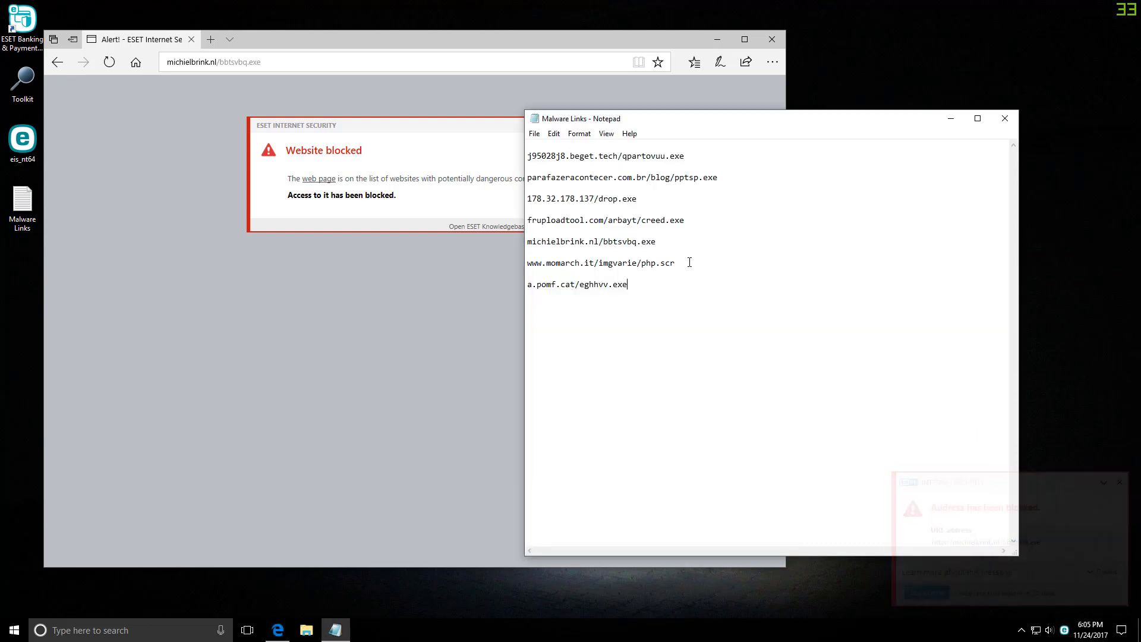
drag(688, 261, 692, 248)
key(ctrl+c)
click(247, 62)
key(ctrl+v)
key(Return)
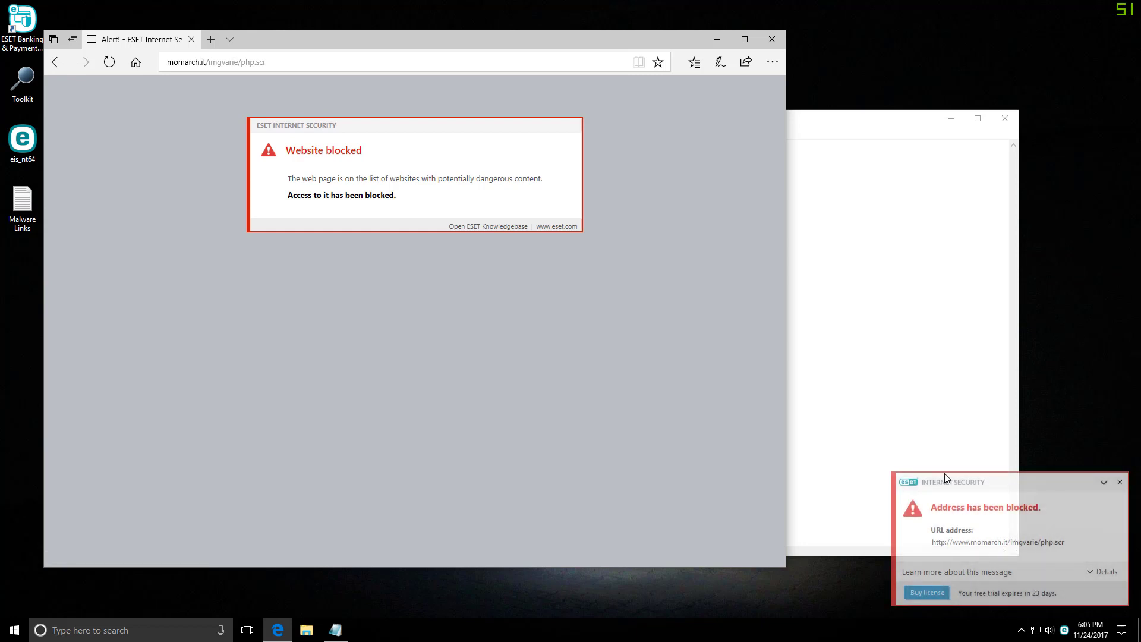
Step: Load the a.pomf.cat/eghhvv.exe link, reload the unreachable page and dismiss ESET's notification
click(850, 400)
drag(658, 292, 484, 276)
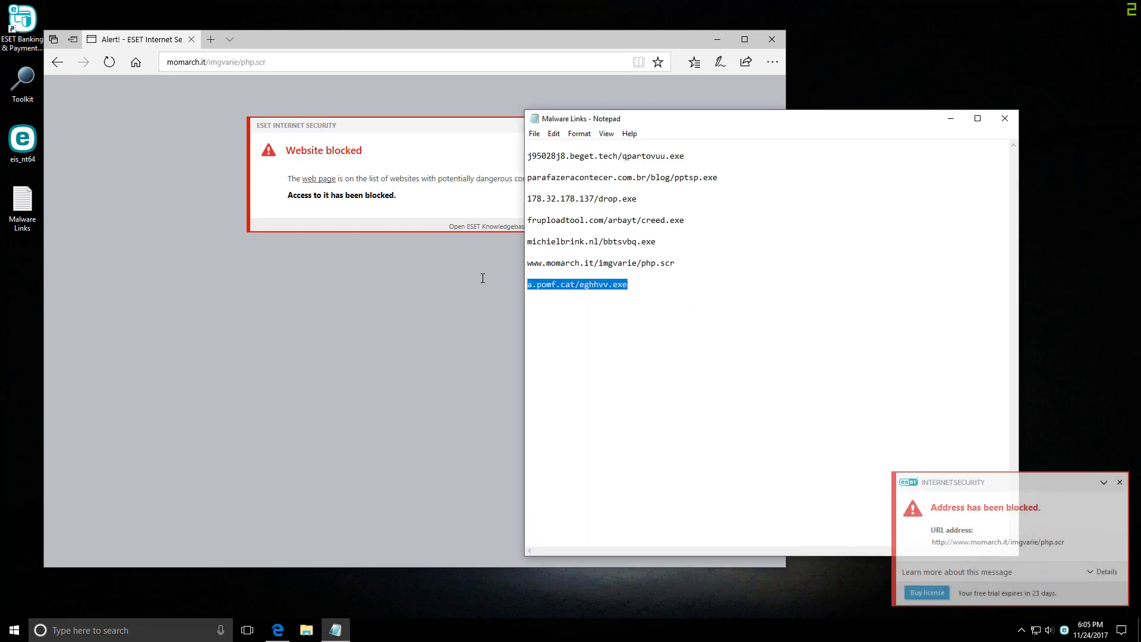
key(ctrl+c)
click(134, 113)
click(226, 62)
key(ctrl+v)
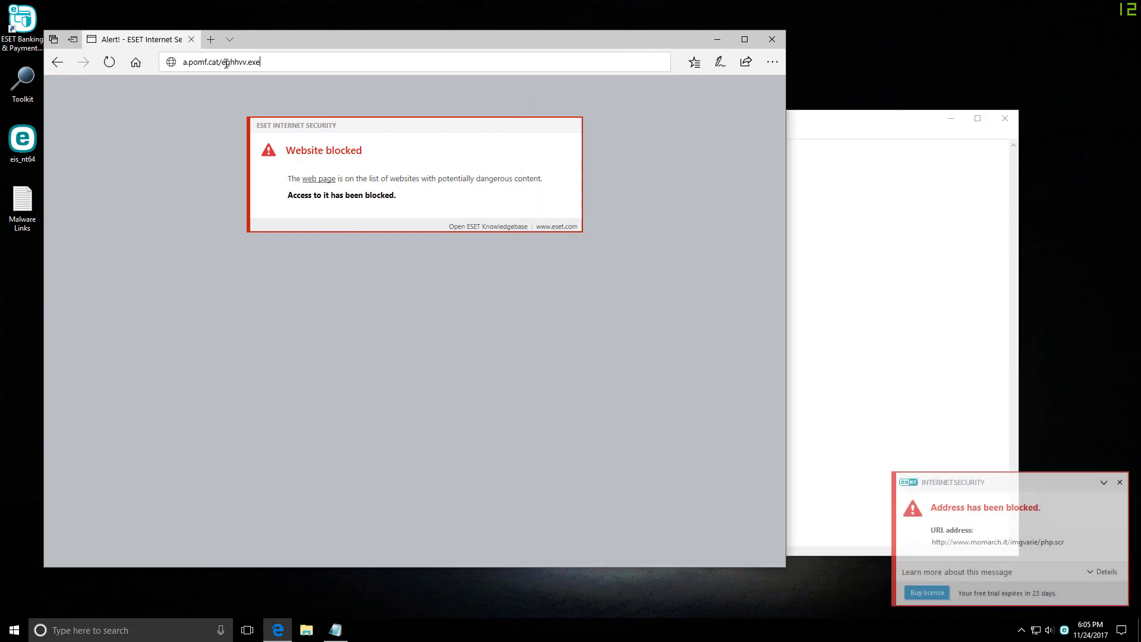
key(Return)
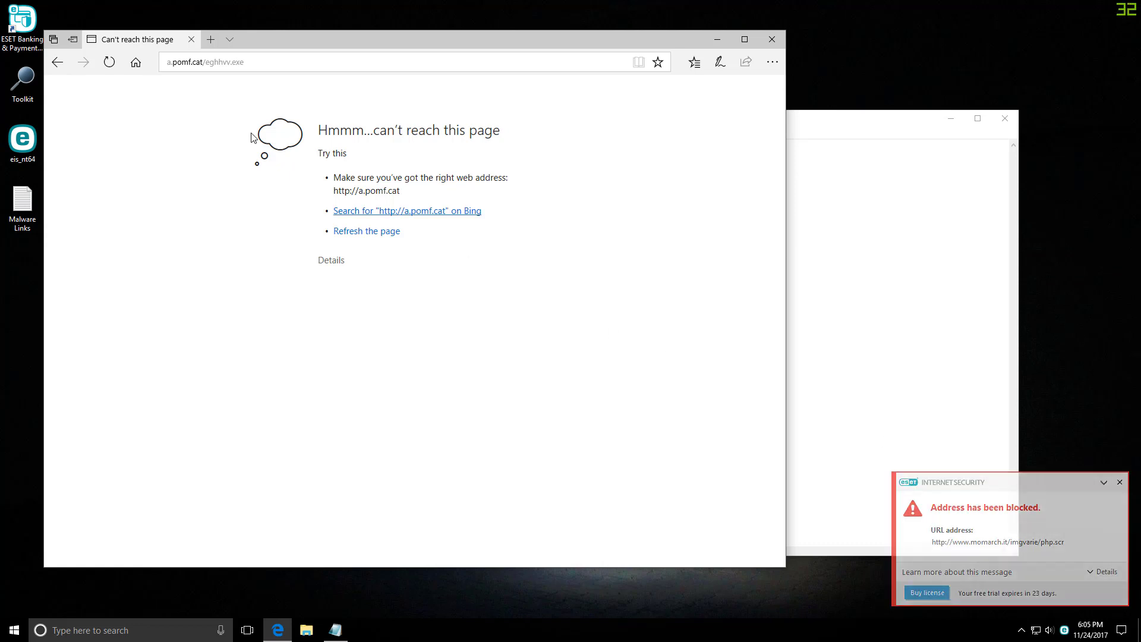
click(109, 65)
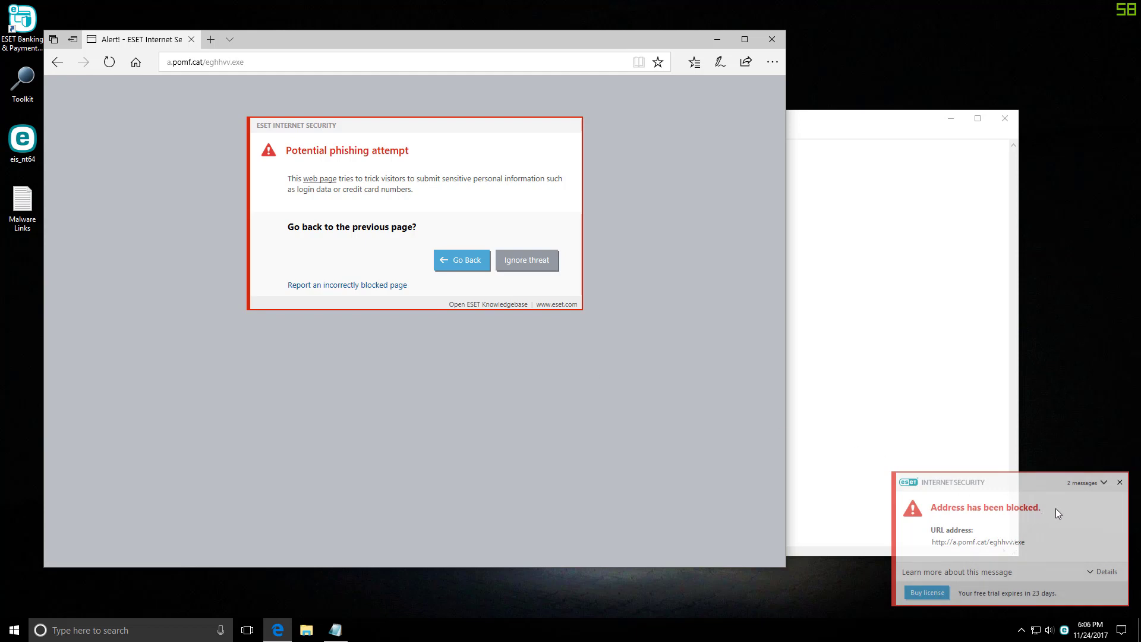
click(1121, 483)
Step: Close Microsoft Edge and the Malware Links notes window
click(771, 39)
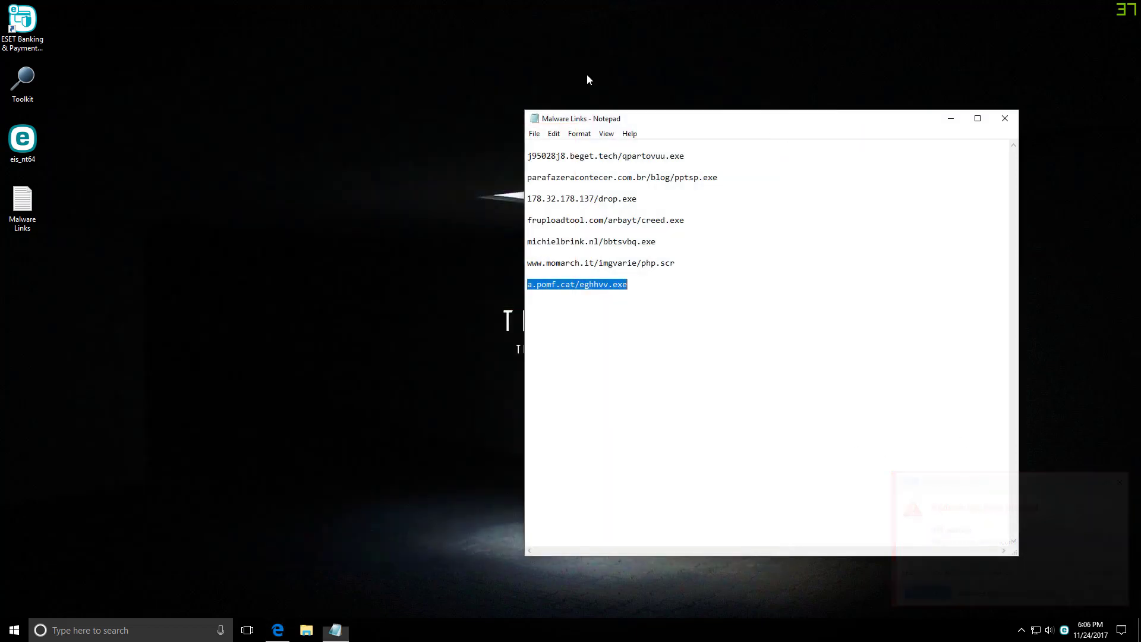
drag(690, 122, 359, 104)
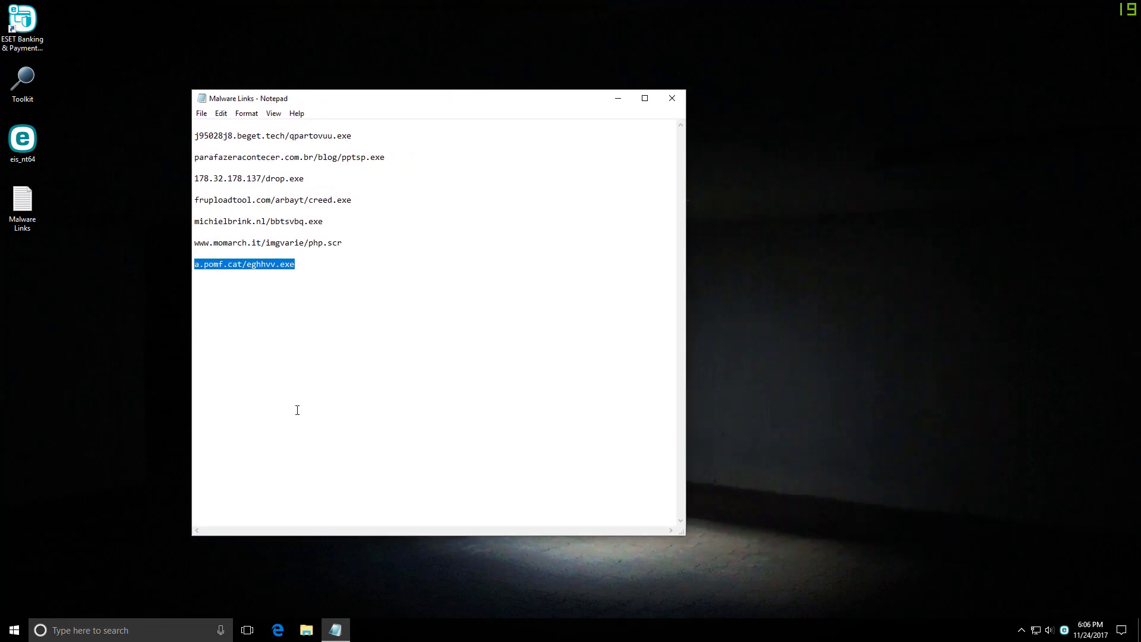
click(672, 98)
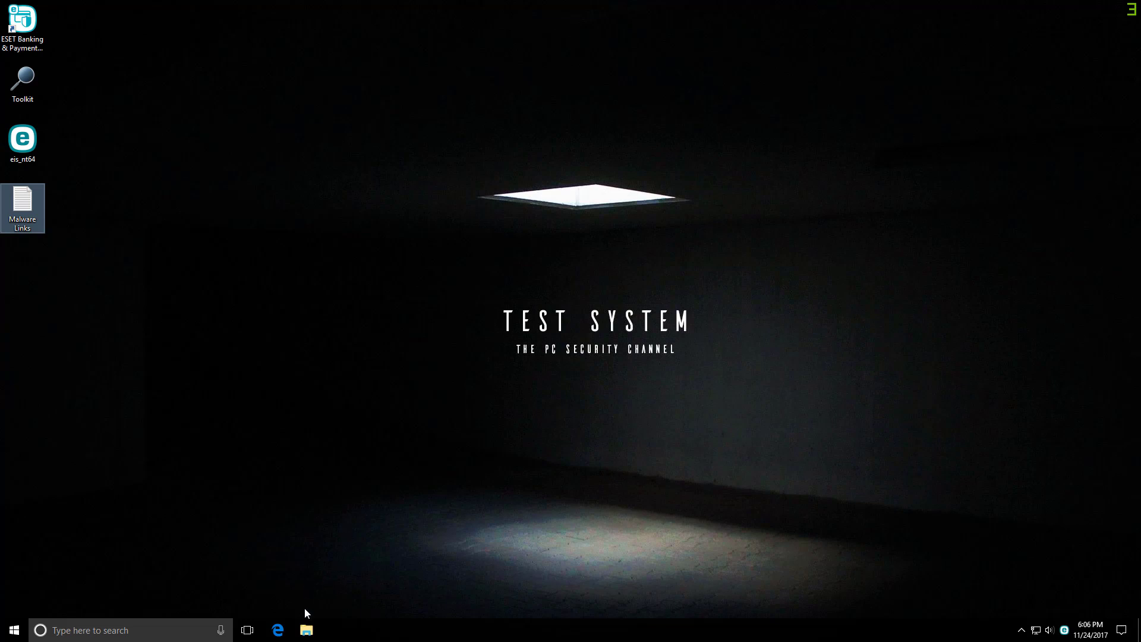
Step: Browse the 1,047 files of the Malware folder in File Explorer
click(306, 630)
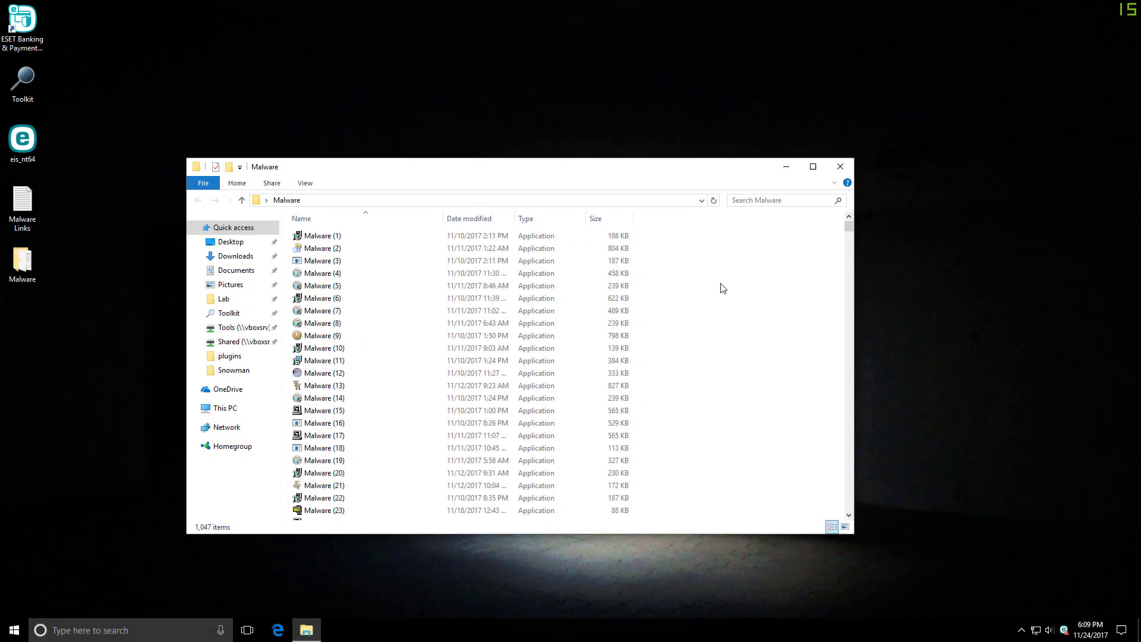
drag(846, 231, 852, 506)
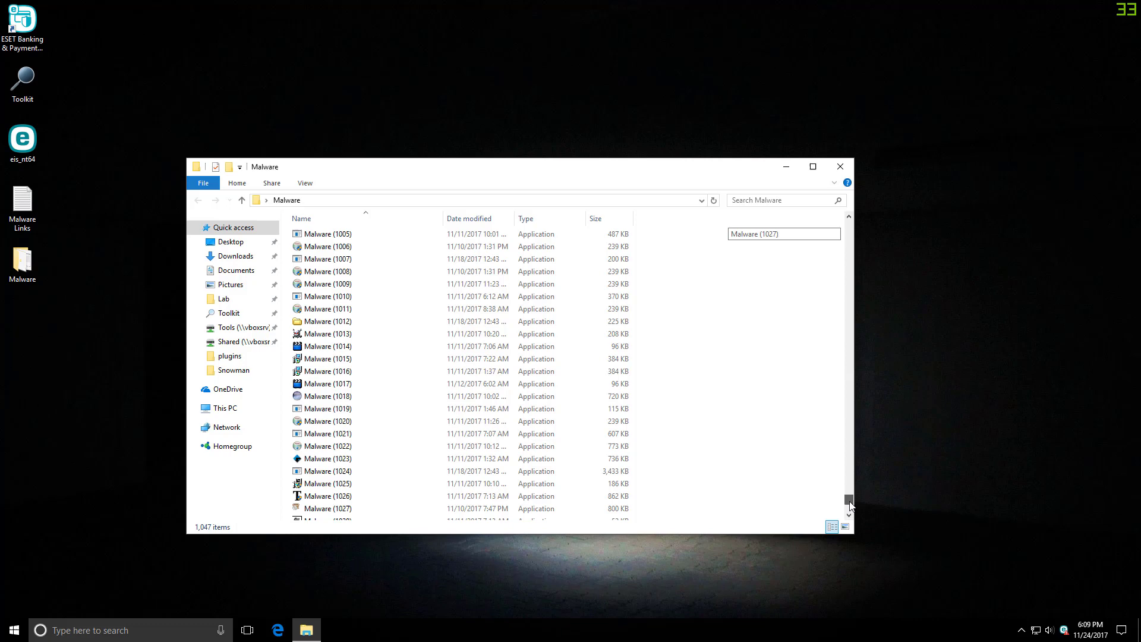
drag(851, 506, 841, 226)
Step: Close the folder window and scan the desktop Malware folder with ESET Internet Security
click(840, 168)
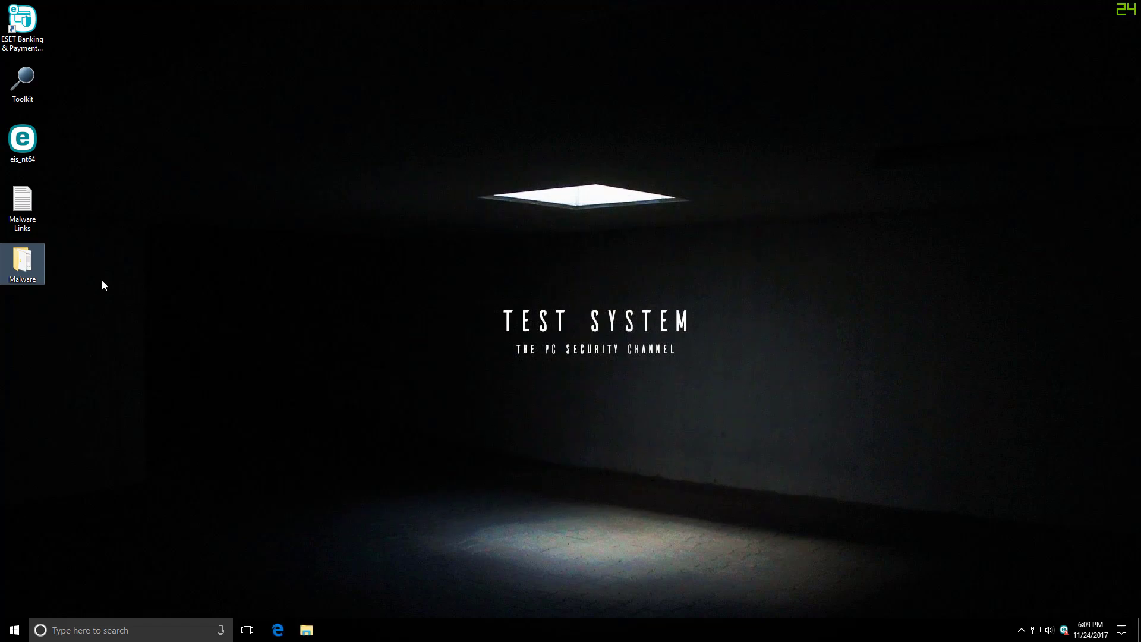
right_click(31, 254)
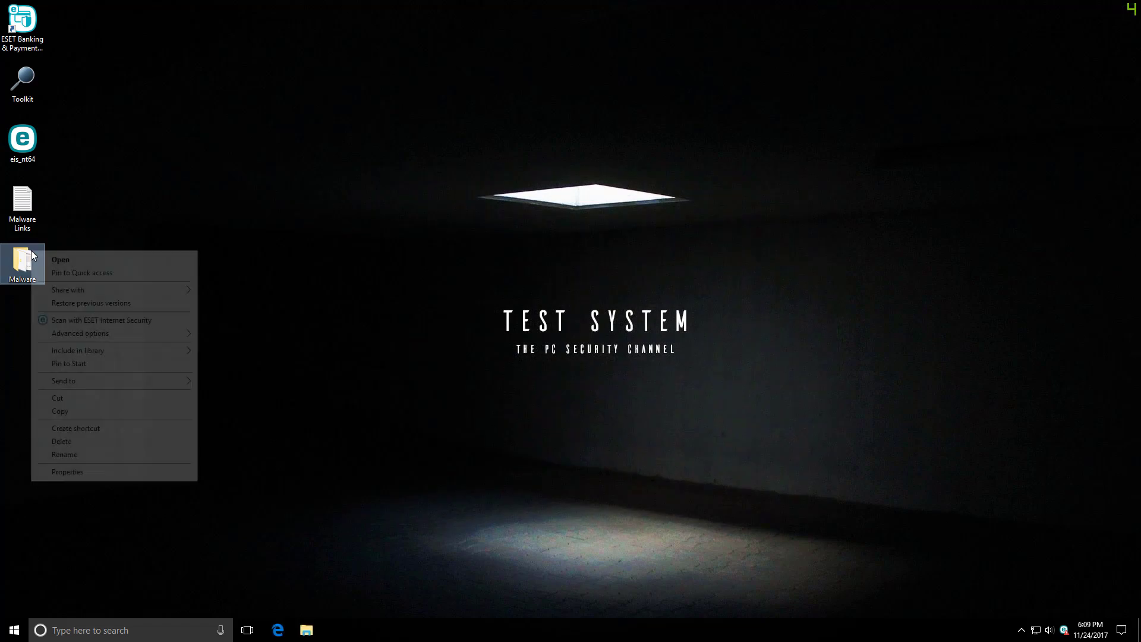
click(79, 321)
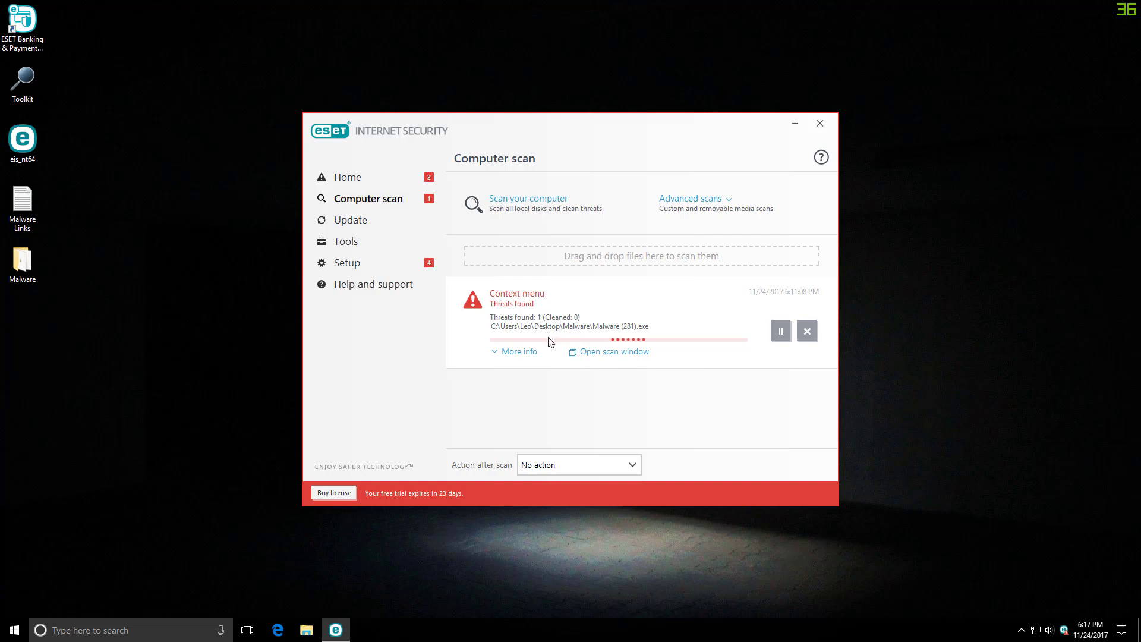
Step: Watch the Malware folder scan in the detailed log, reopening it until the Threats found warning appears
click(587, 353)
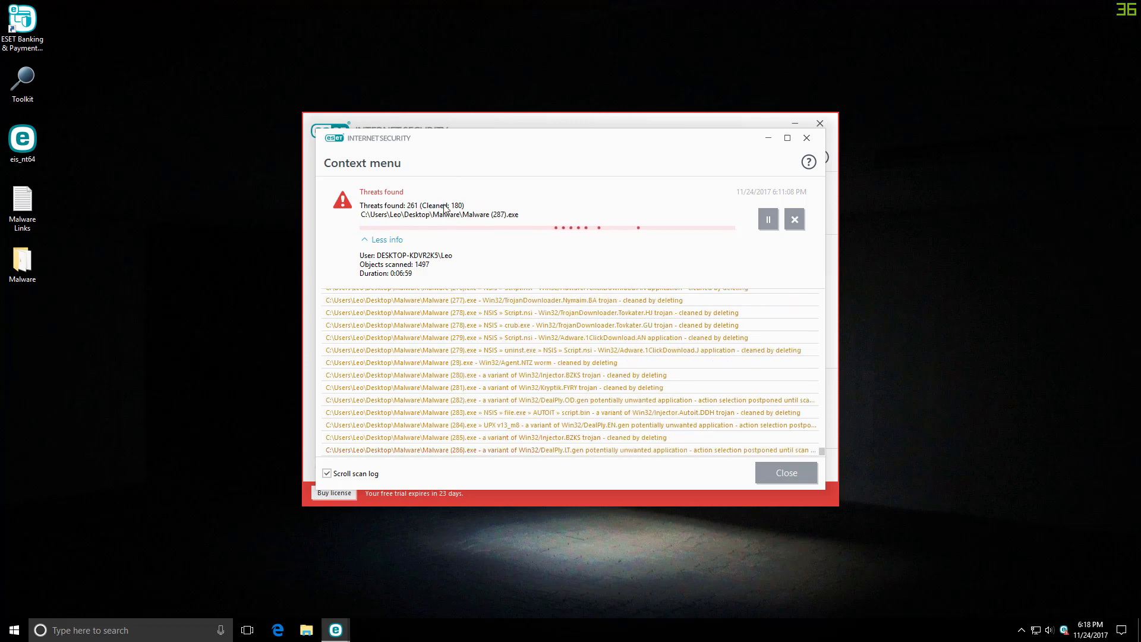
drag(474, 148, 497, 145)
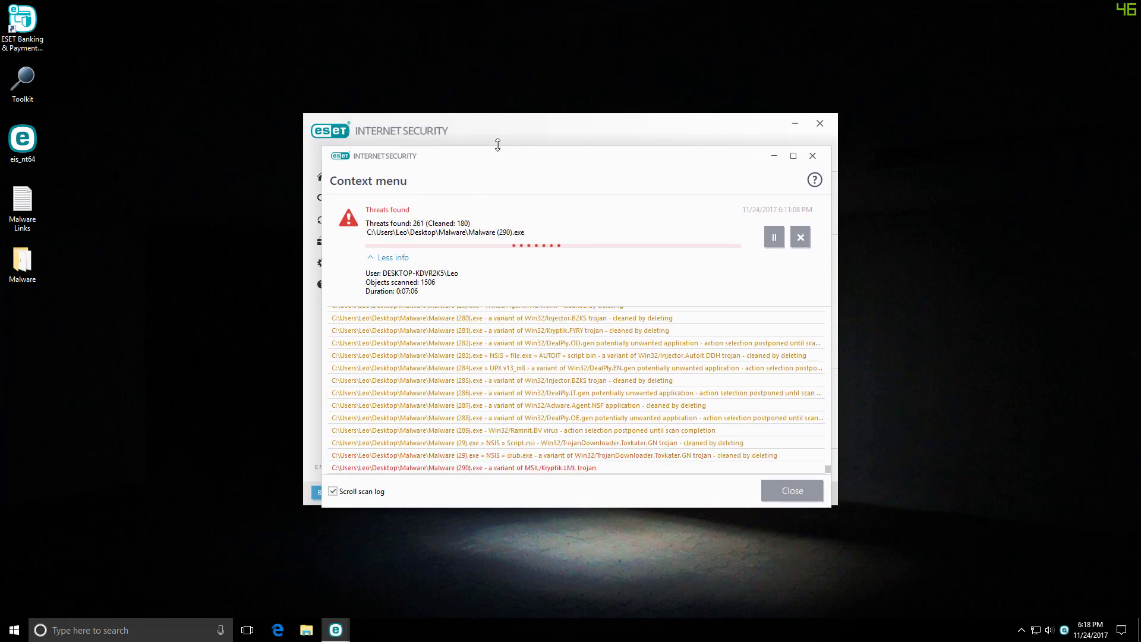
click(813, 155)
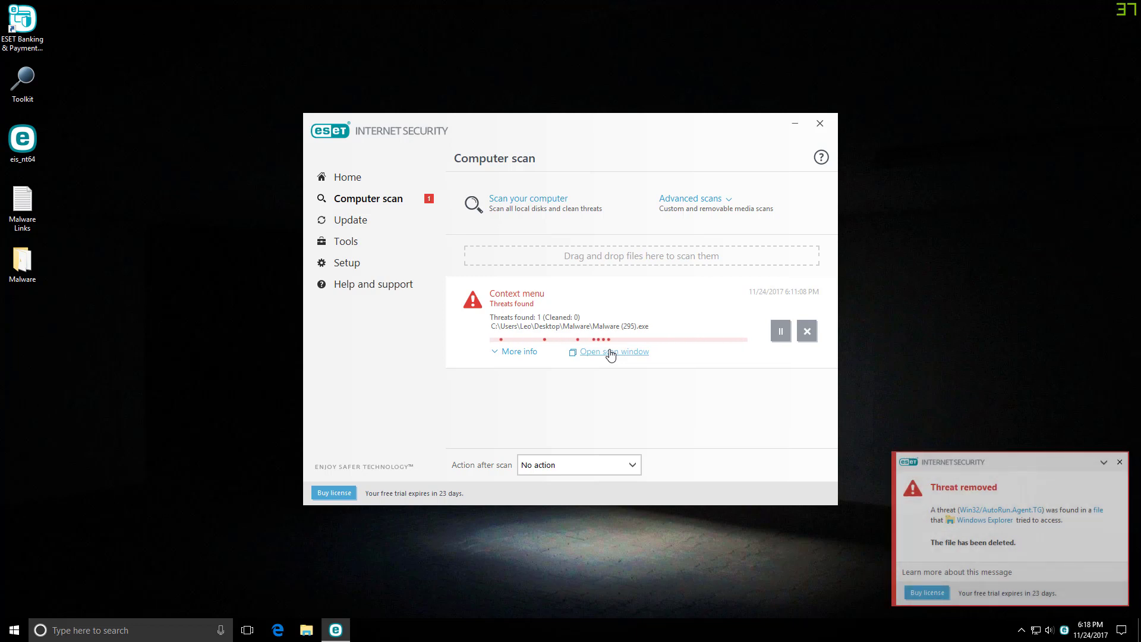
click(611, 352)
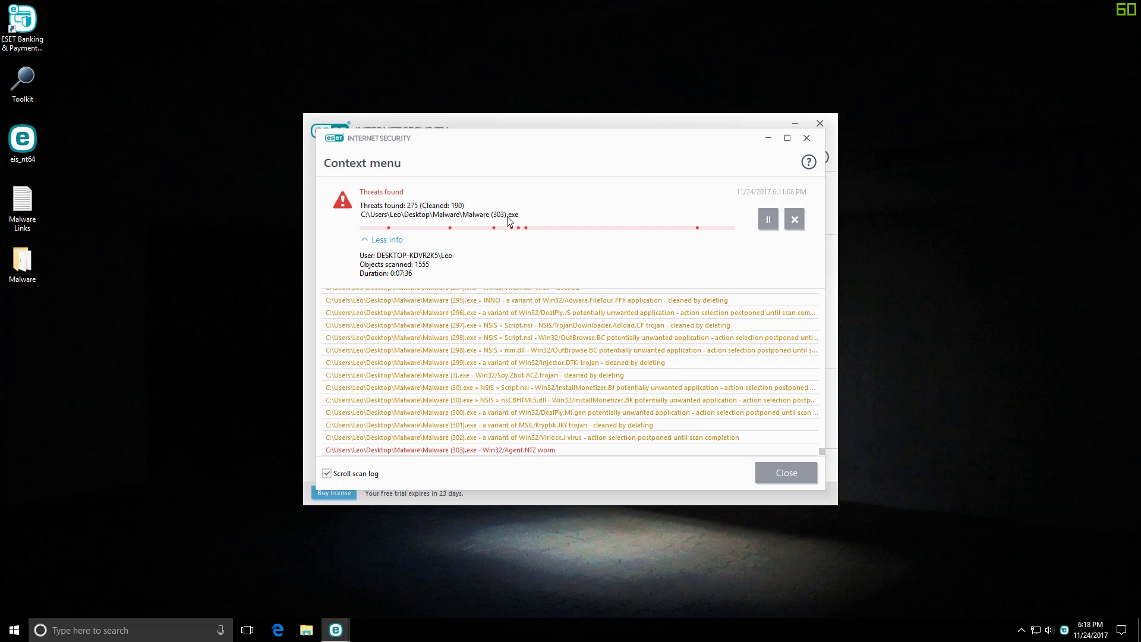
click(807, 138)
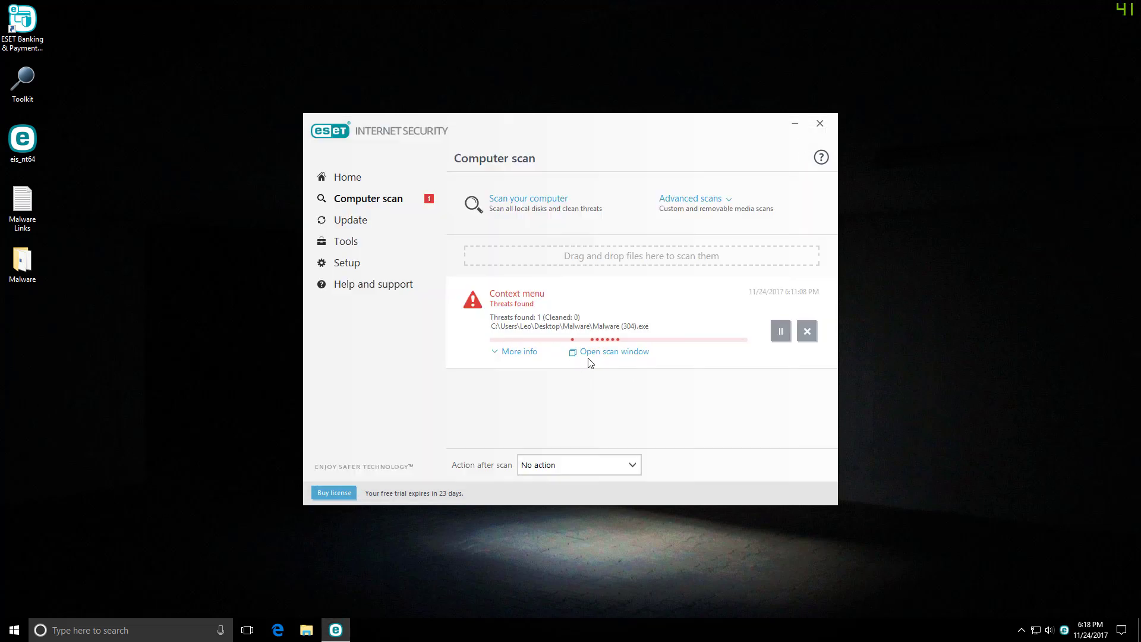
click(592, 352)
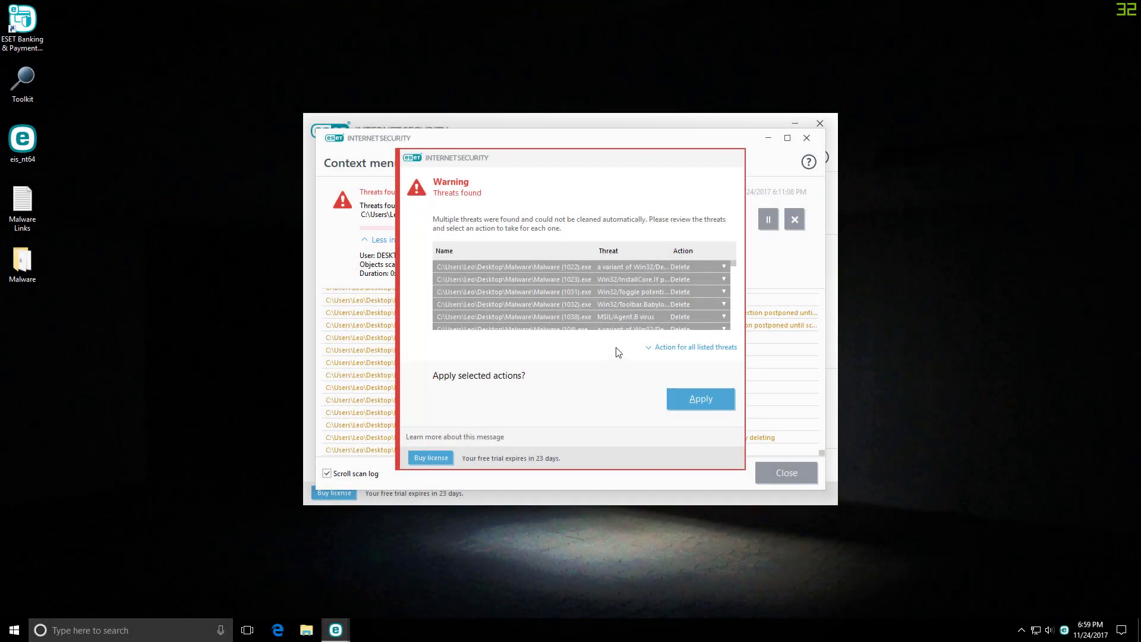
Step: Apply Delete to all uncleaned threats listed in the Threats found warning
click(690, 399)
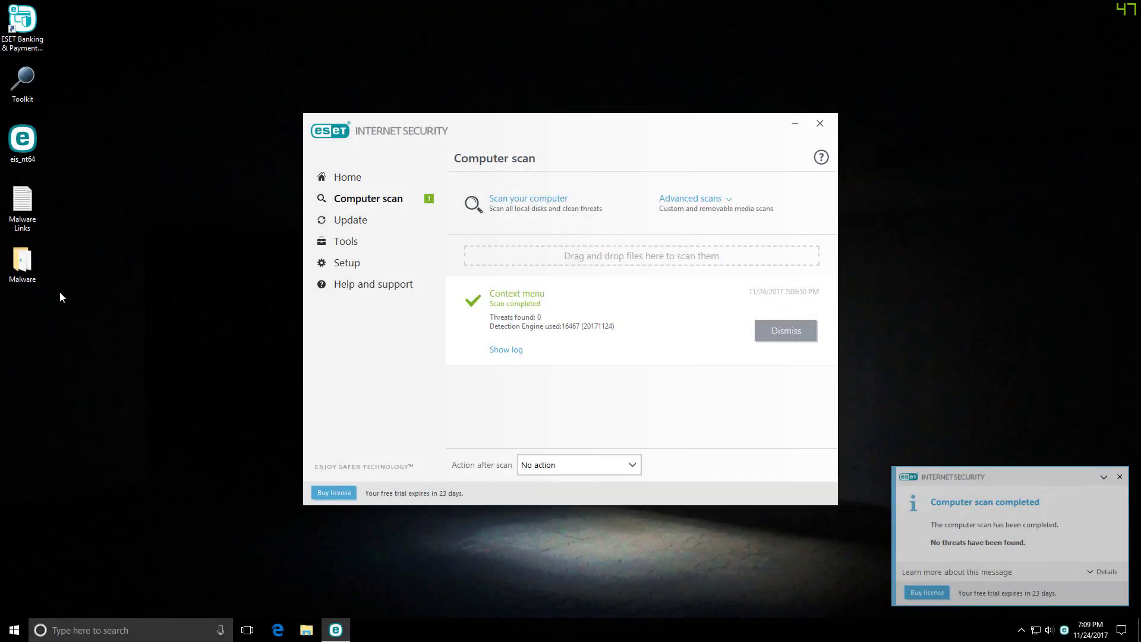
Step: Open the desktop Malware folder showing 37 surviving files, then return to ESET
double_click(22, 262)
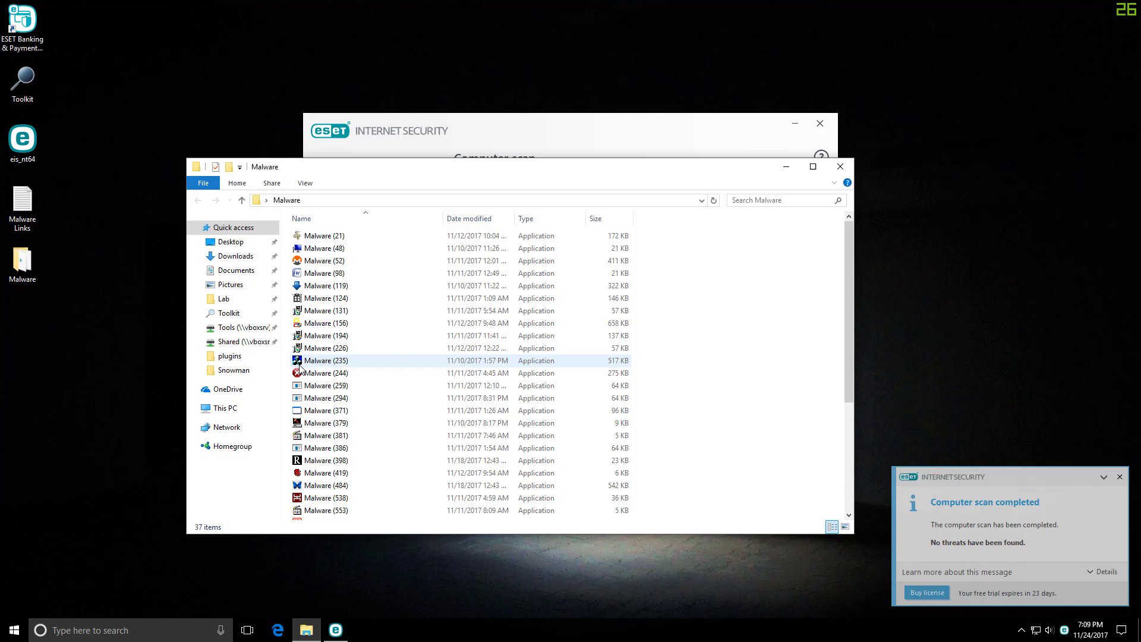
mouse_move(299, 368)
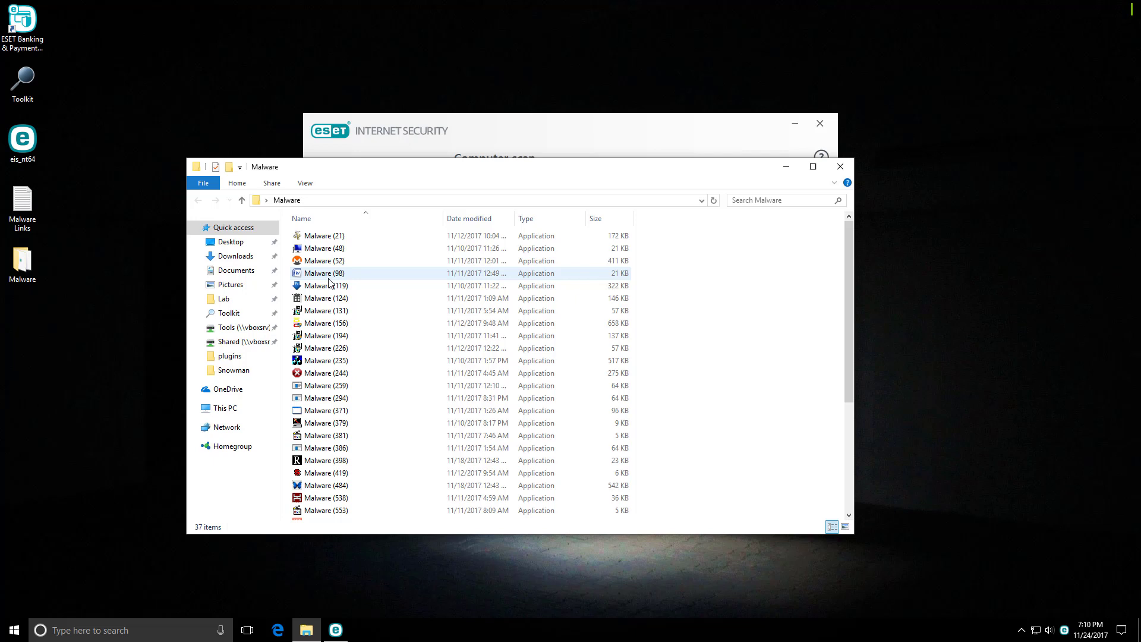
click(475, 142)
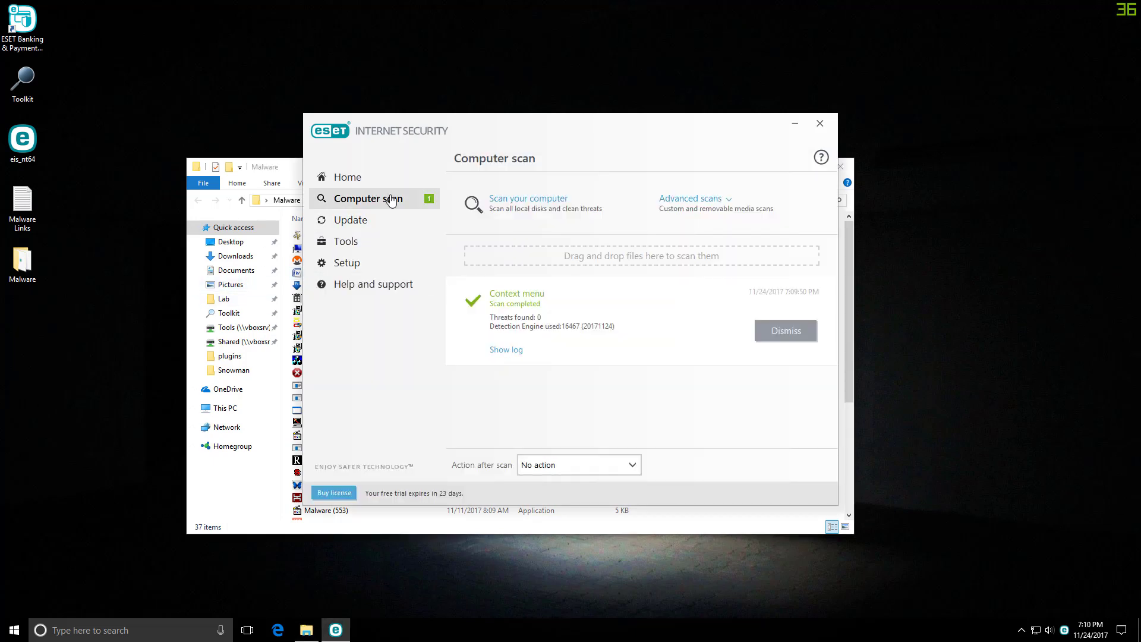
Step: Close ESET from its Home page and run Malware (21), stepping through samples (48) to (124)
click(342, 178)
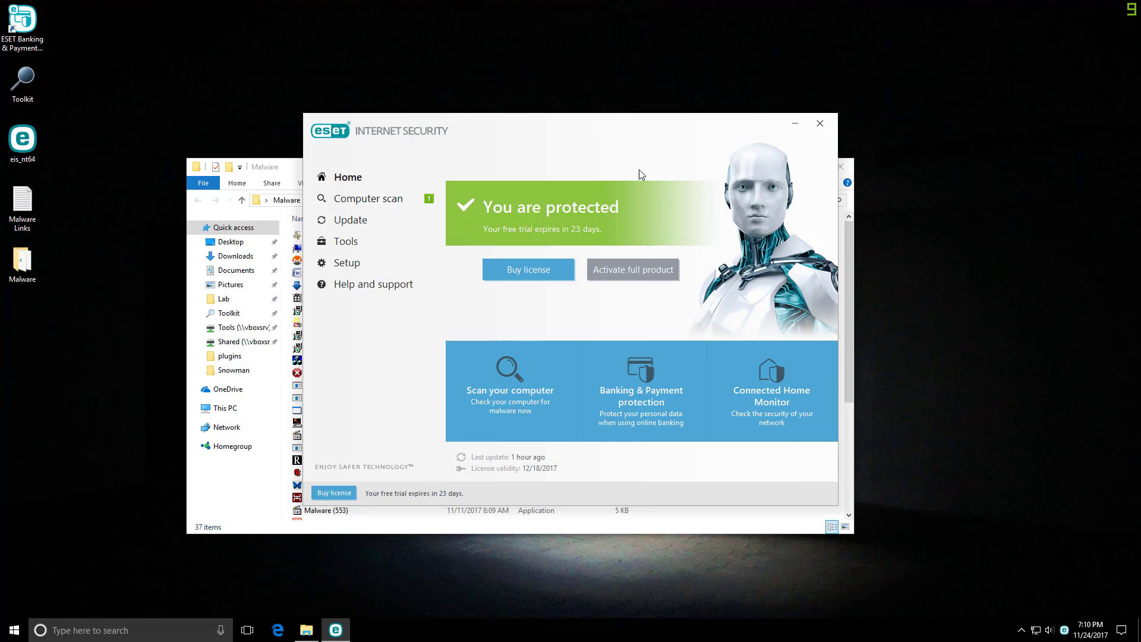
click(821, 124)
double_click(343, 240)
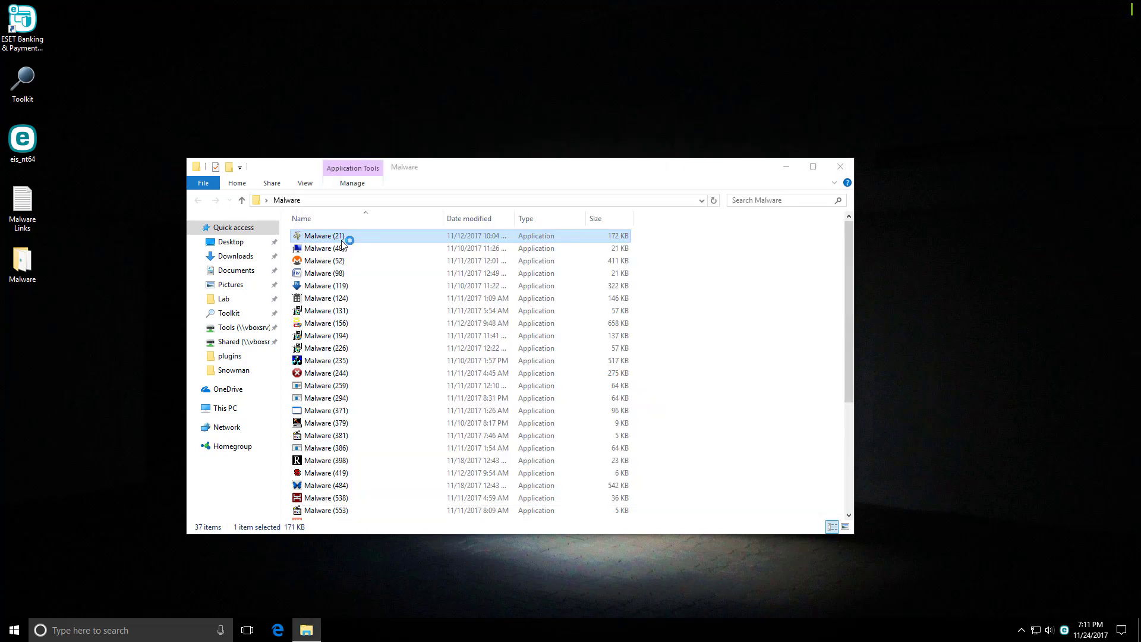
click(343, 250)
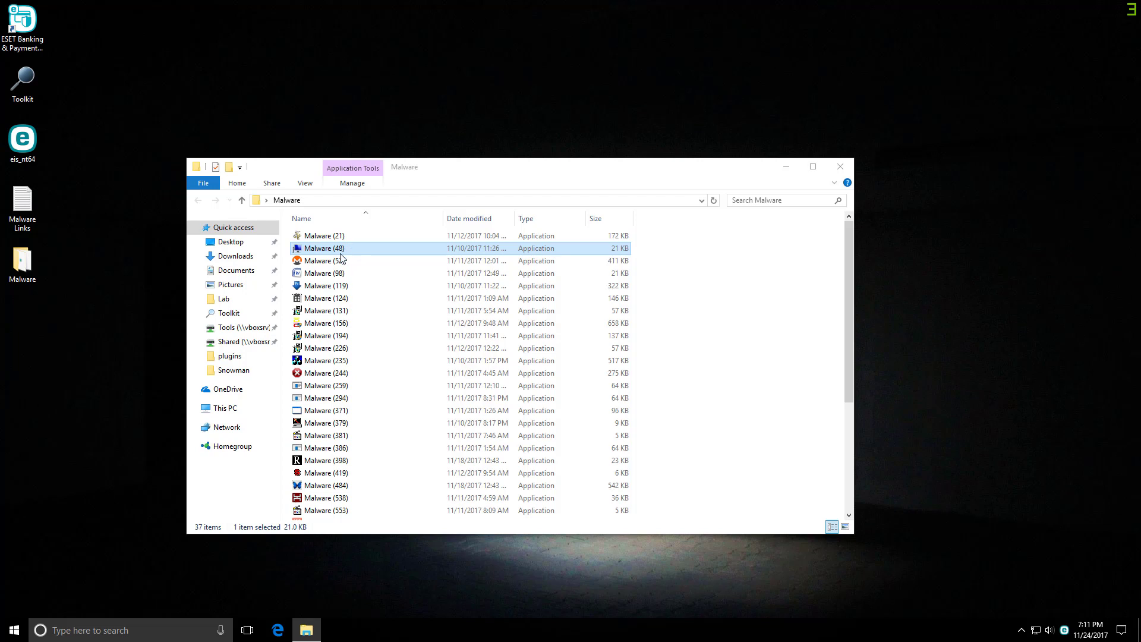
click(342, 260)
click(343, 285)
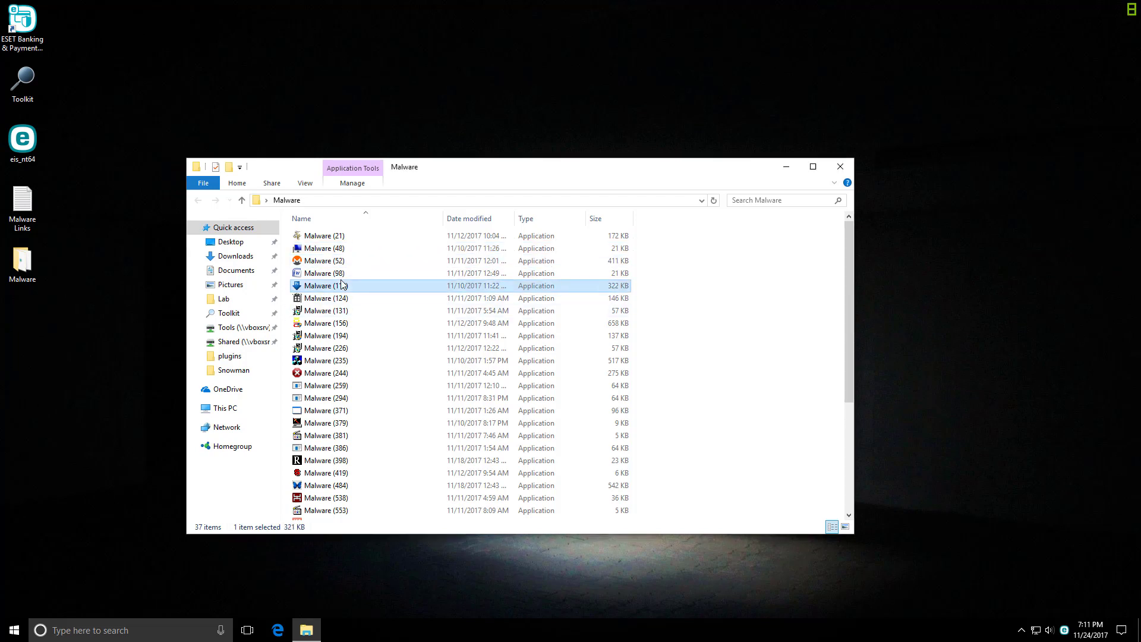
click(343, 272)
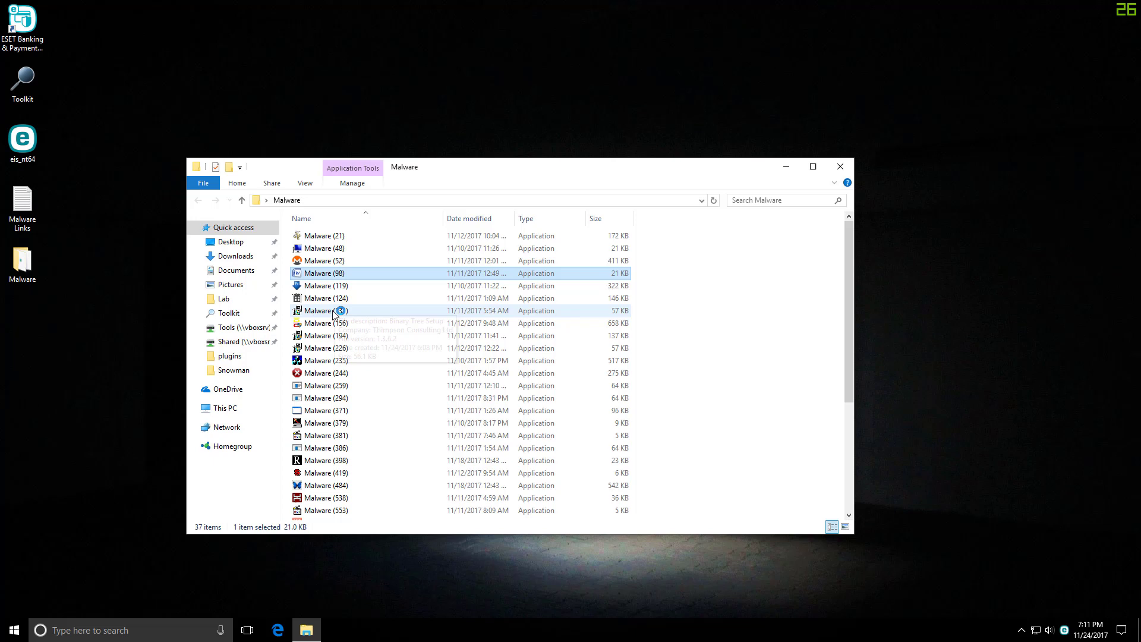
click(330, 298)
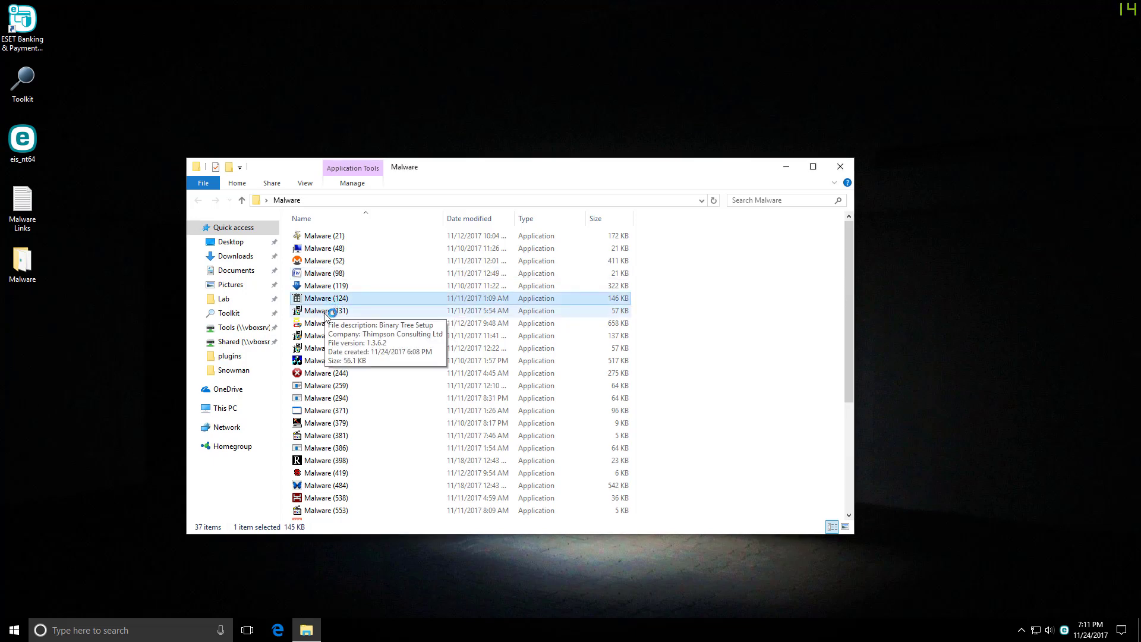
Step: Run Malware (131), (156) and (226), approving each UAC prompt and dismissing the cannot-uninstall error
double_click(325, 314)
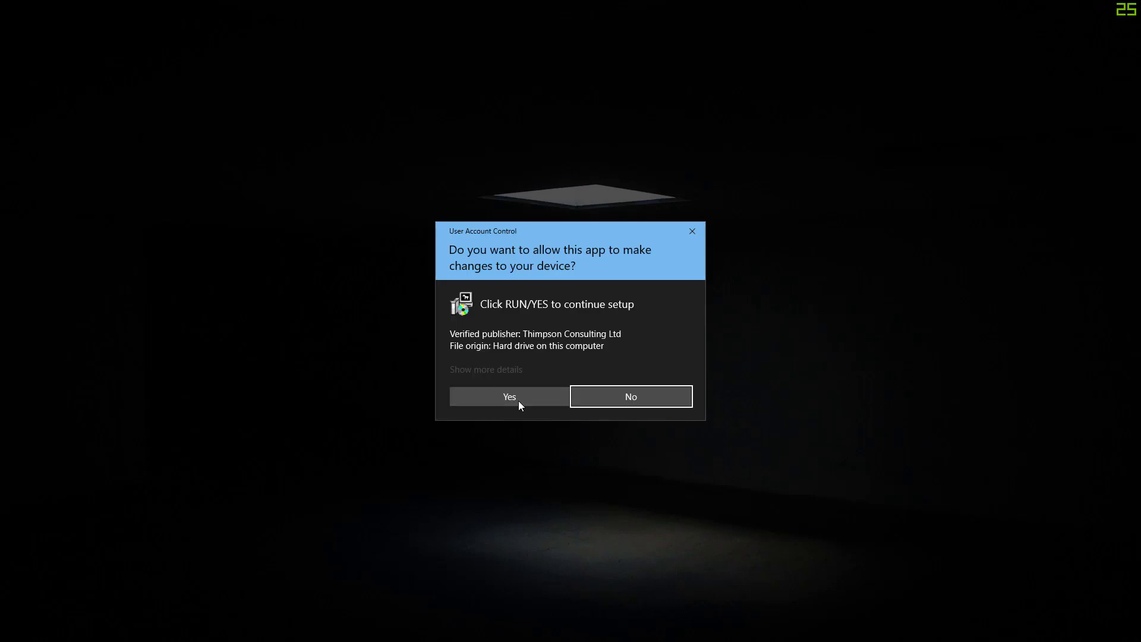
click(518, 399)
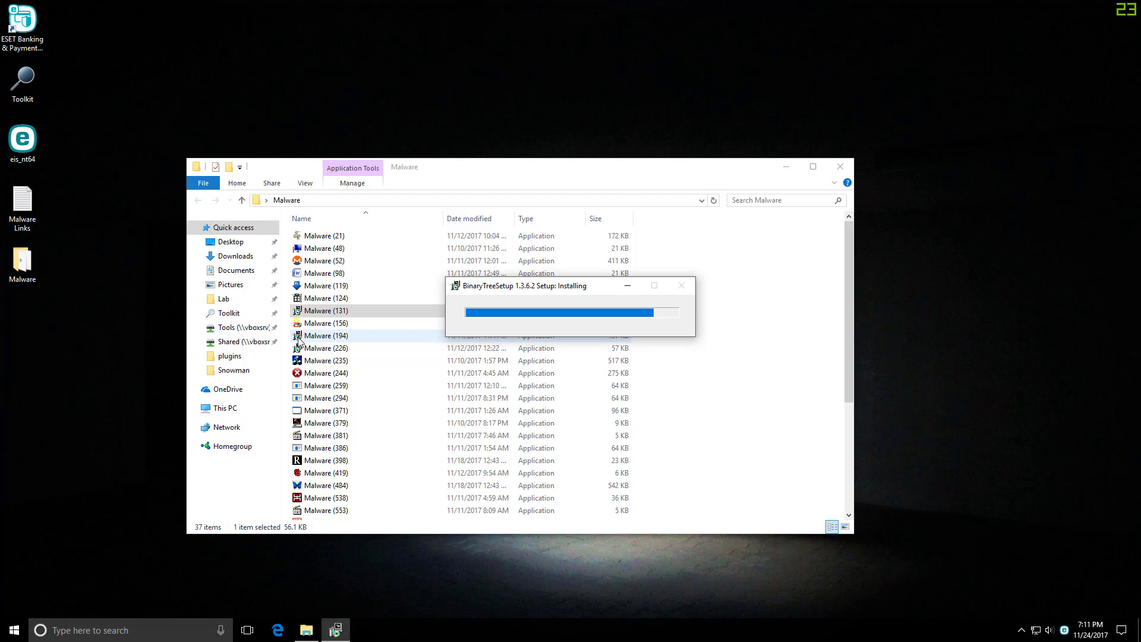
double_click(326, 323)
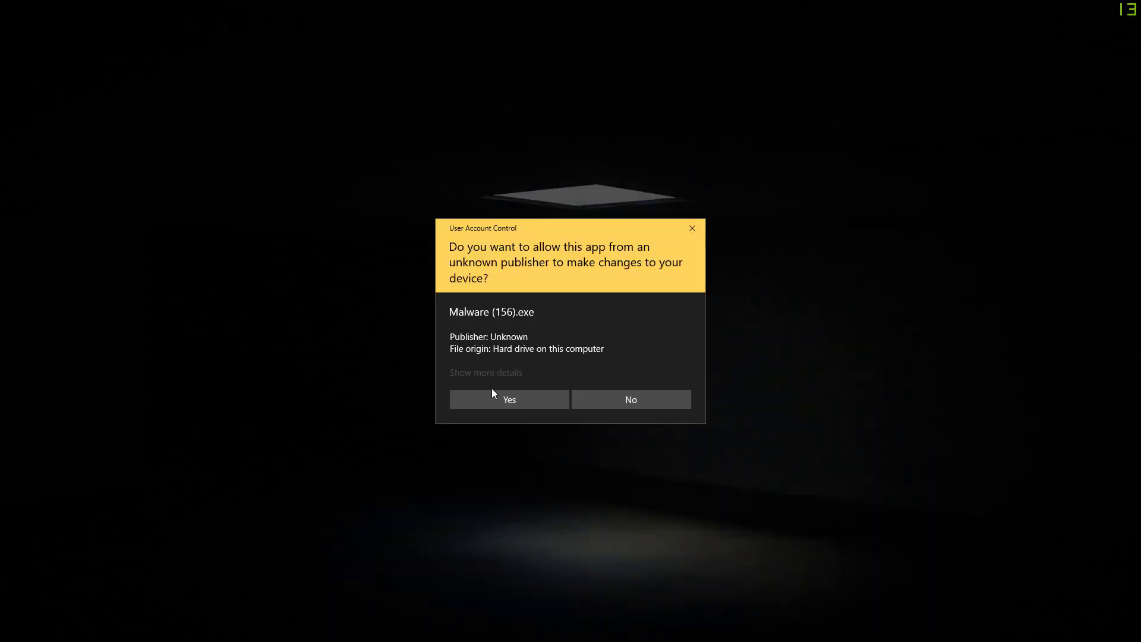
click(492, 394)
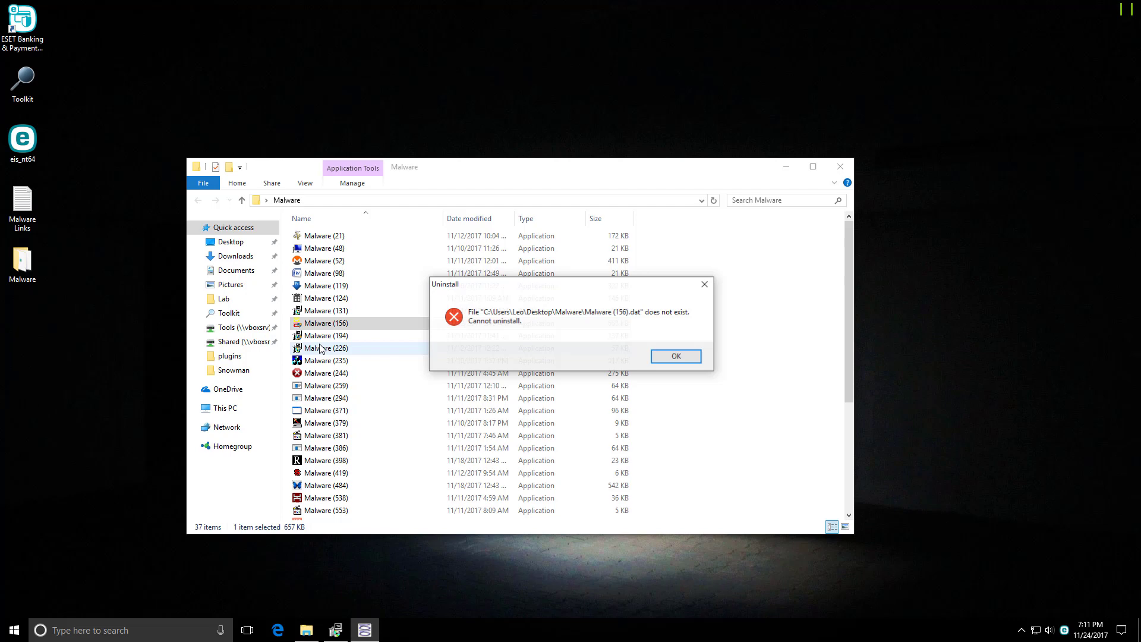
key(Return)
double_click(565, 348)
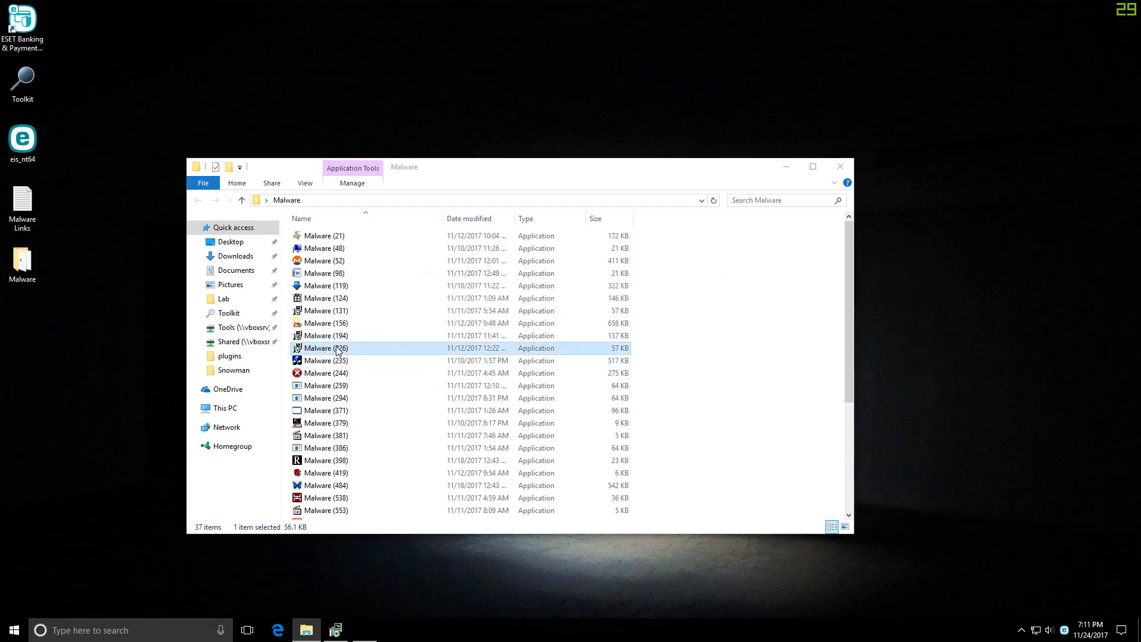
click(513, 397)
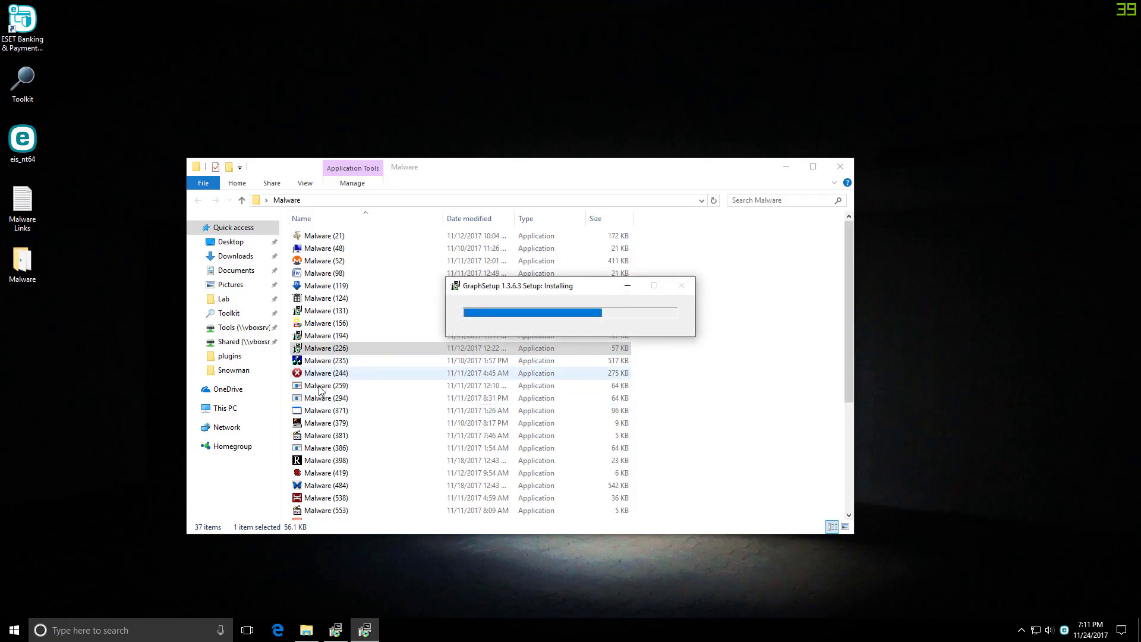
Step: Run Malware (259), (371), (381) and (398), dismissing the entry point and missing-file errors
double_click(368, 385)
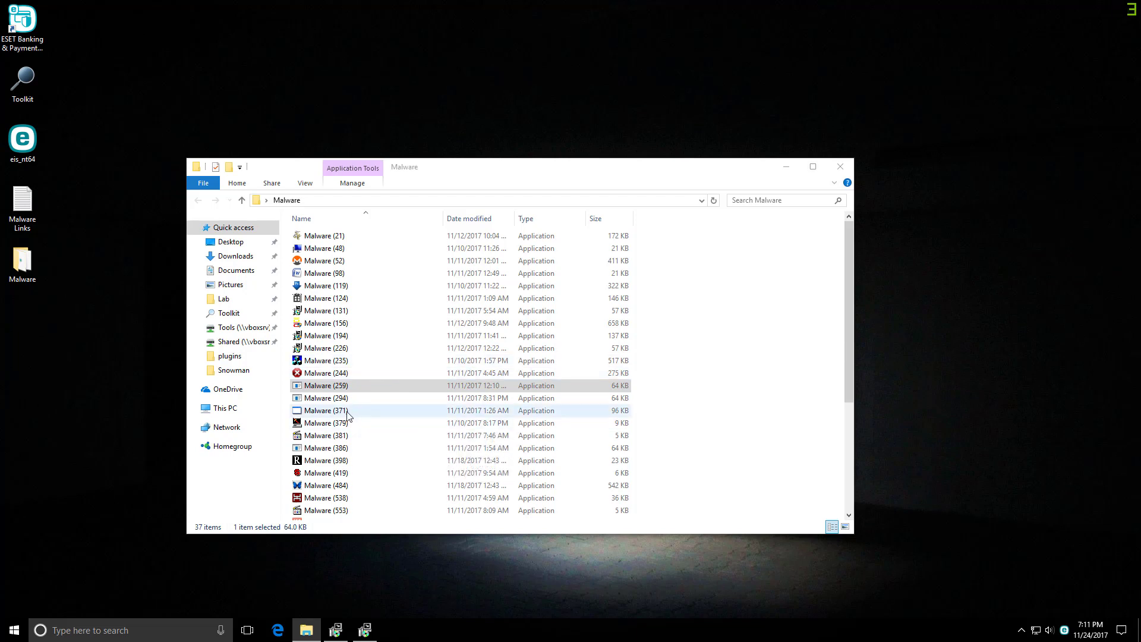
double_click(381, 410)
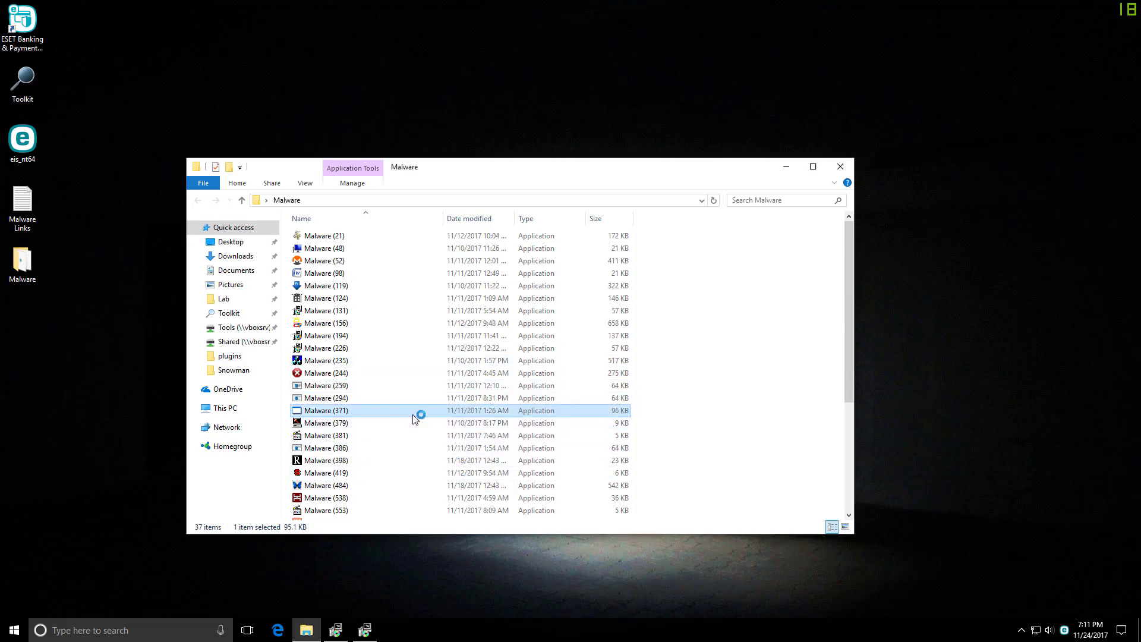
scroll(406, 417, down, 2)
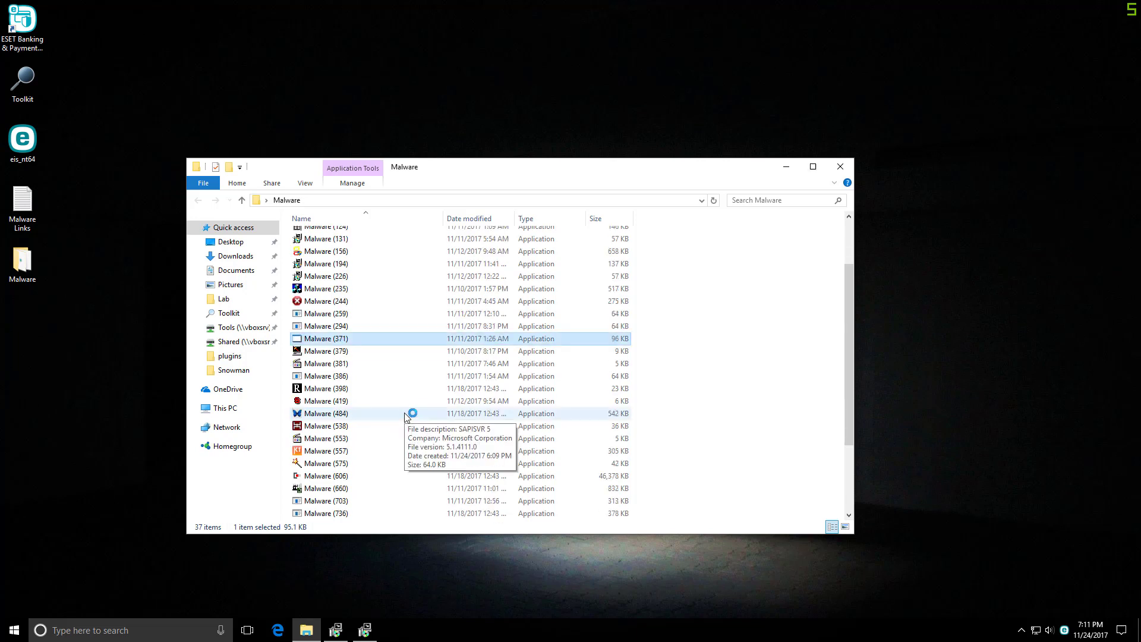
double_click(350, 365)
click(676, 357)
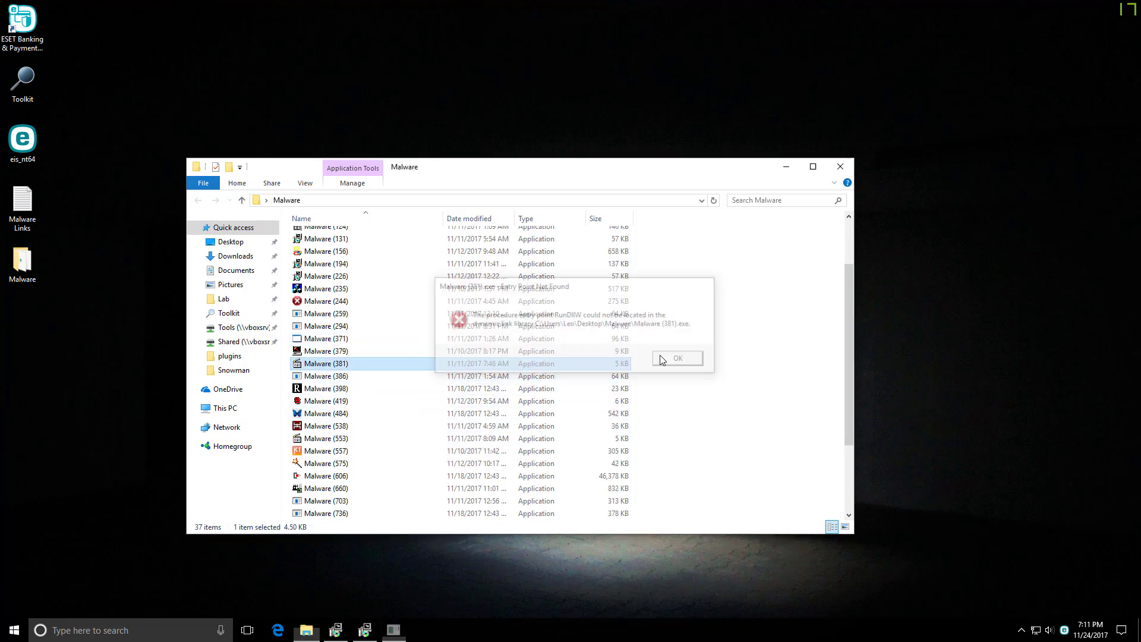
double_click(348, 388)
click(621, 355)
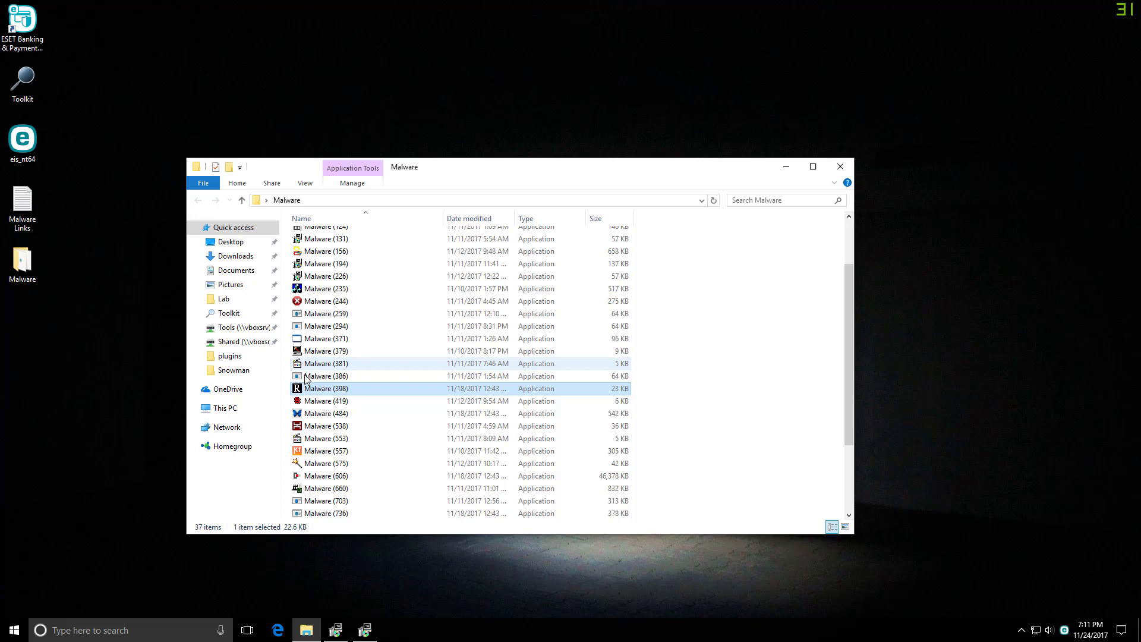
Step: Run Malware (419), (553) and (538), exiting the XoftSpy patcher and closing the error prompts
double_click(357, 401)
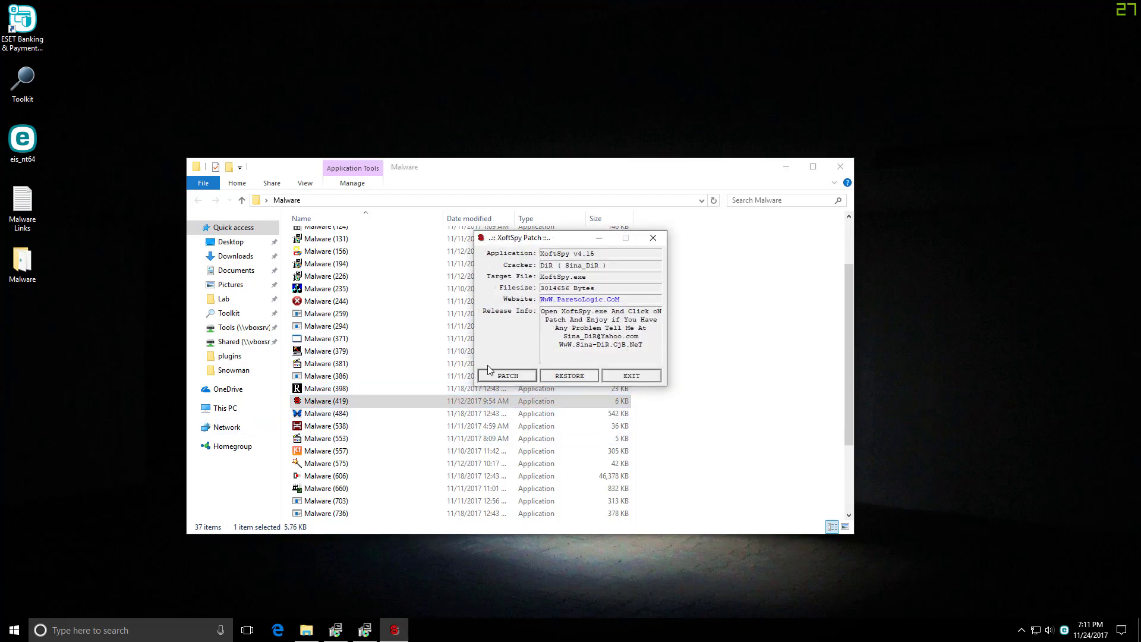
click(630, 375)
double_click(343, 440)
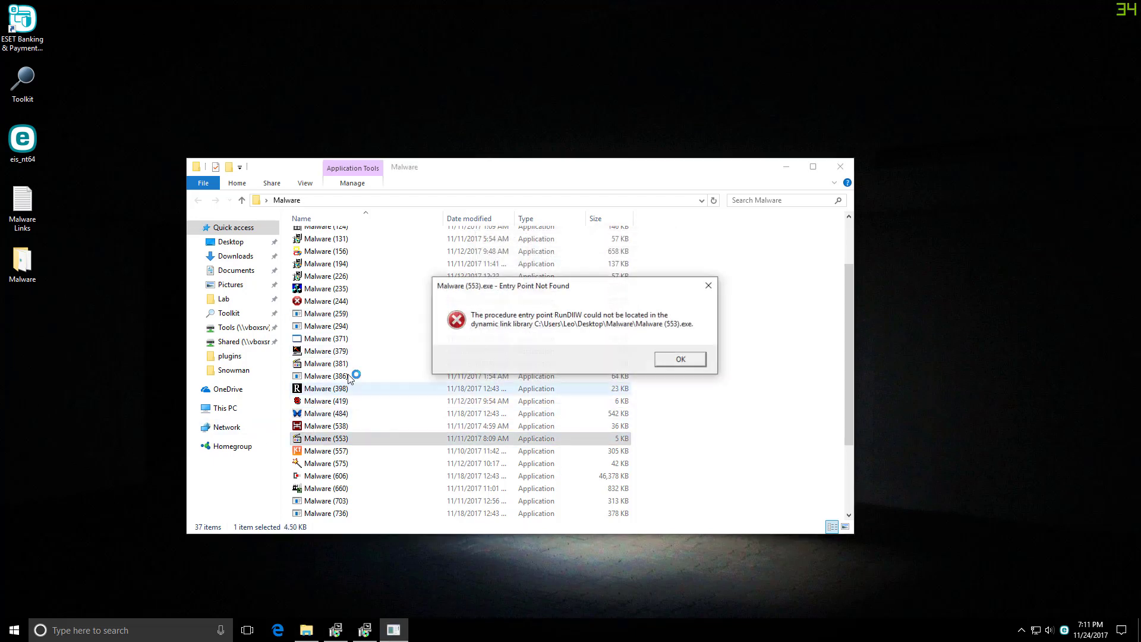
click(677, 358)
double_click(324, 426)
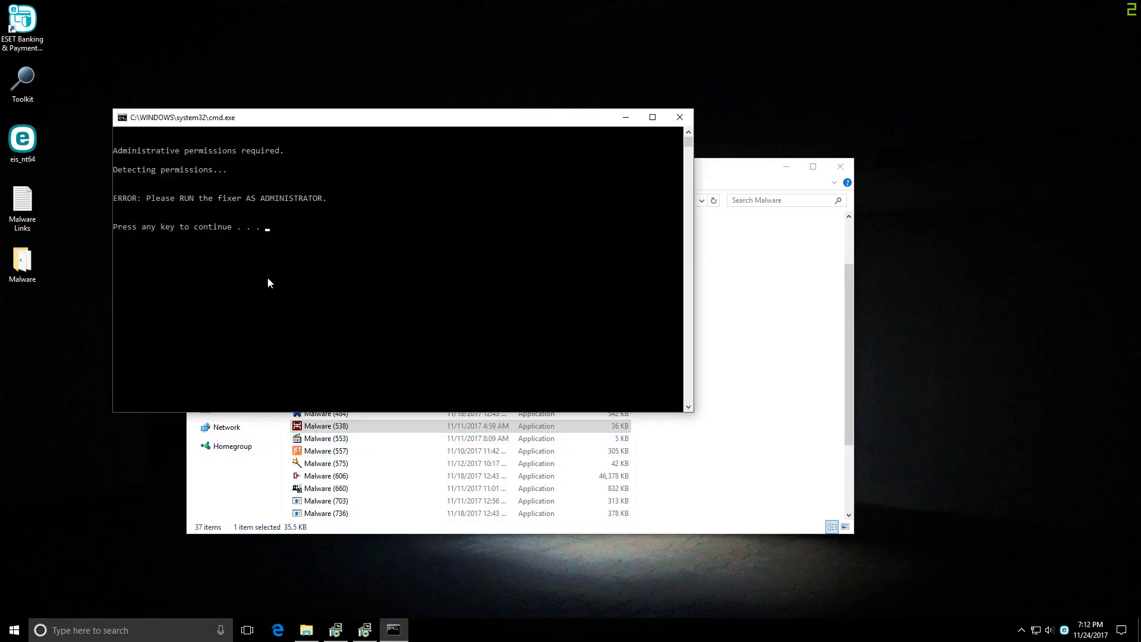
key(Return)
click(315, 439)
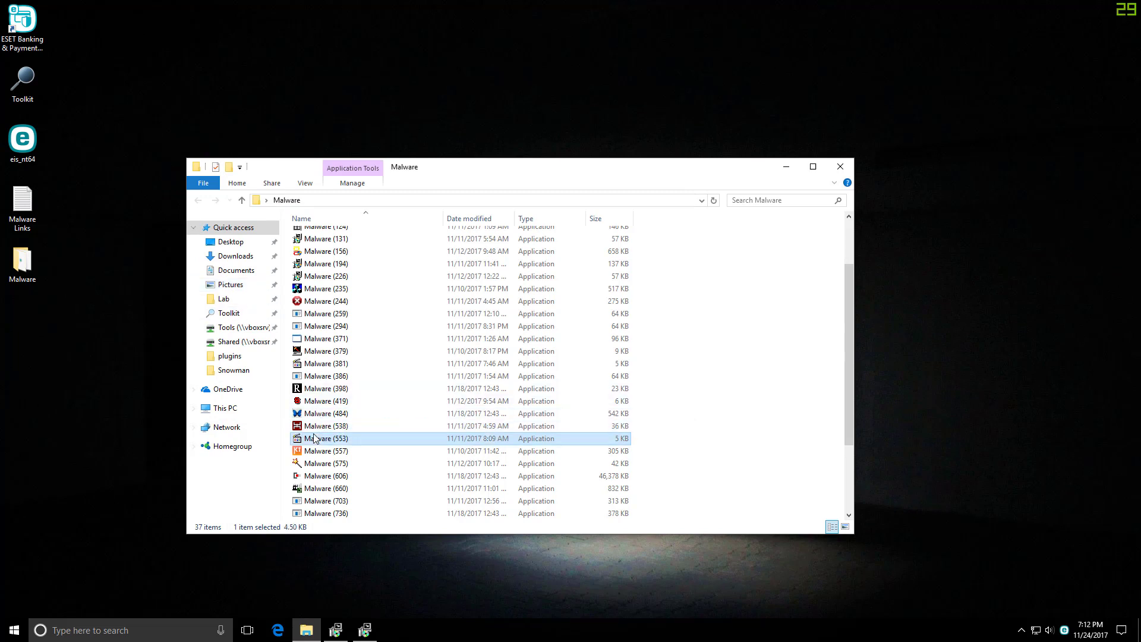
Step: Rerun Malware (538) as administrator so its fixer completes, then close the fixer's command window
right_click(316, 438)
right_click(290, 421)
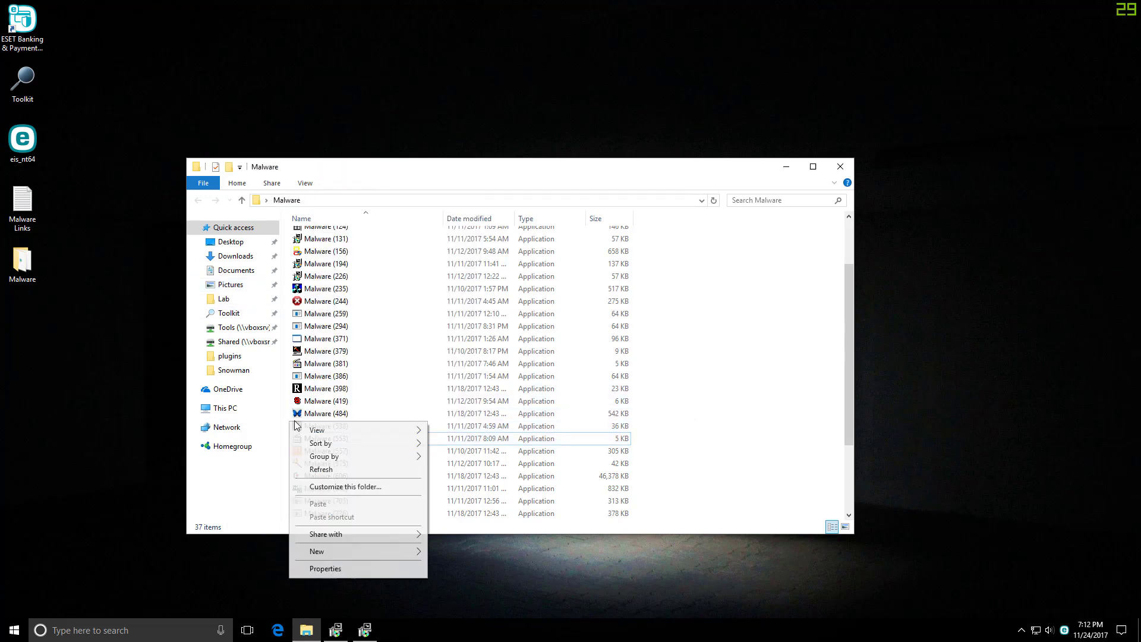
right_click(436, 427)
click(475, 211)
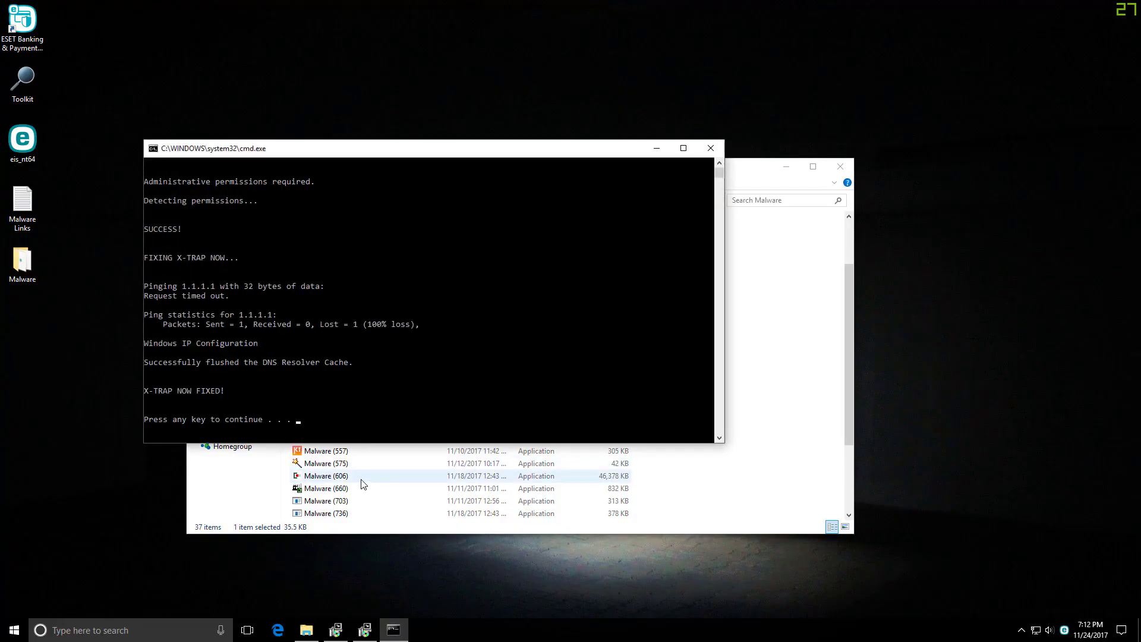
click(546, 248)
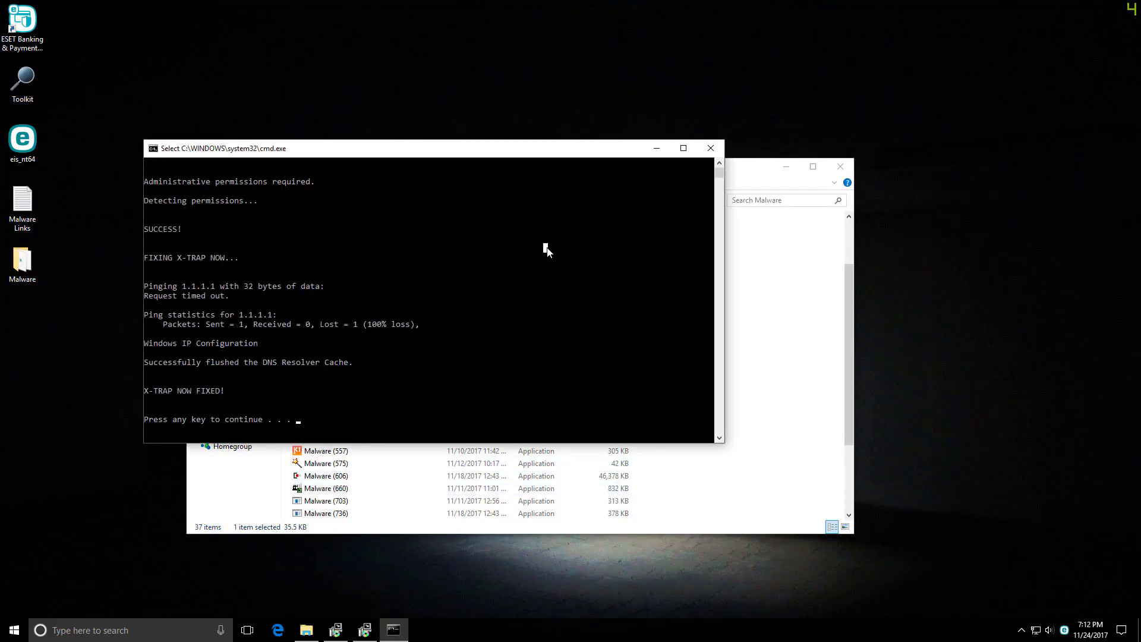
click(704, 146)
Step: Launch samples (575), (660), (741), (767) and (1002), dismissing the error and allowing elevation prompts
double_click(369, 464)
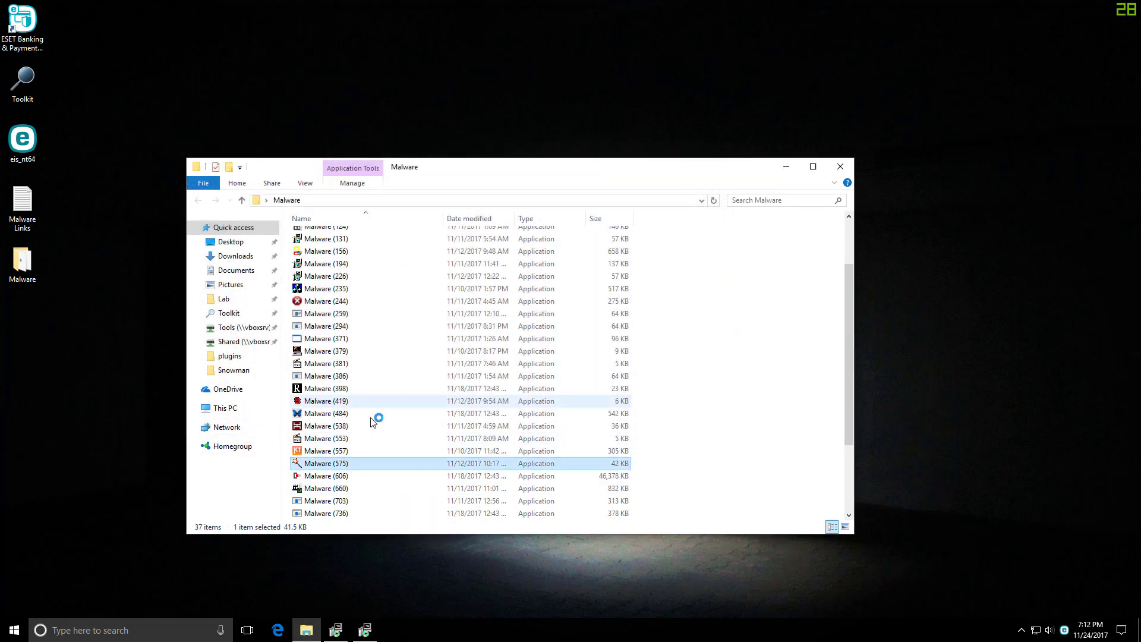
scroll(341, 493, down, 1)
double_click(345, 451)
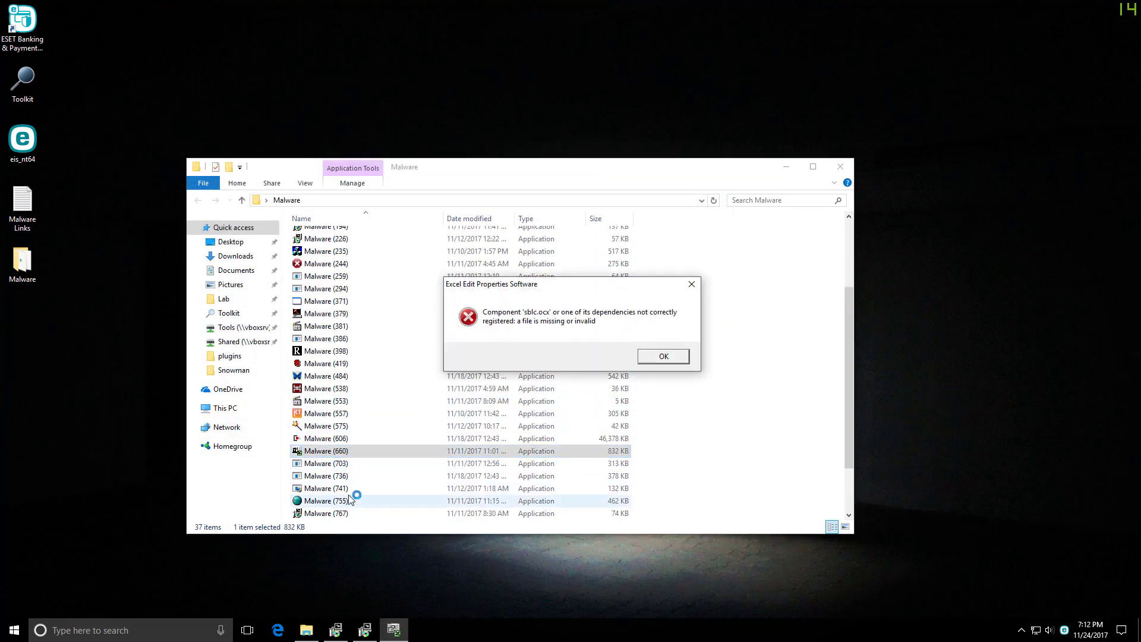
click(666, 361)
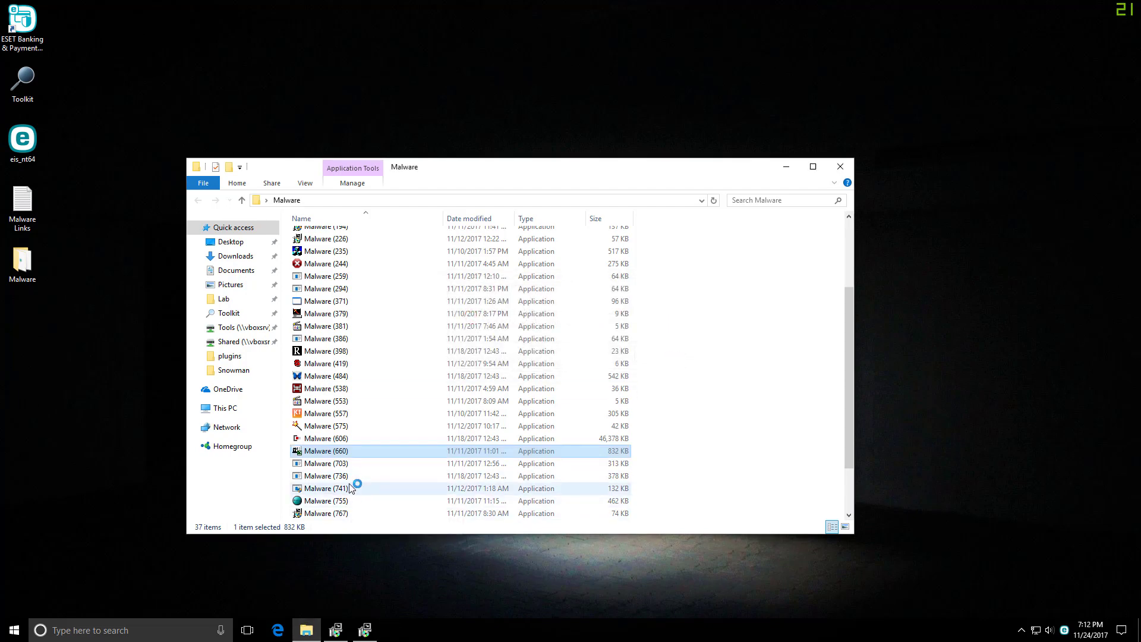
double_click(350, 487)
click(502, 400)
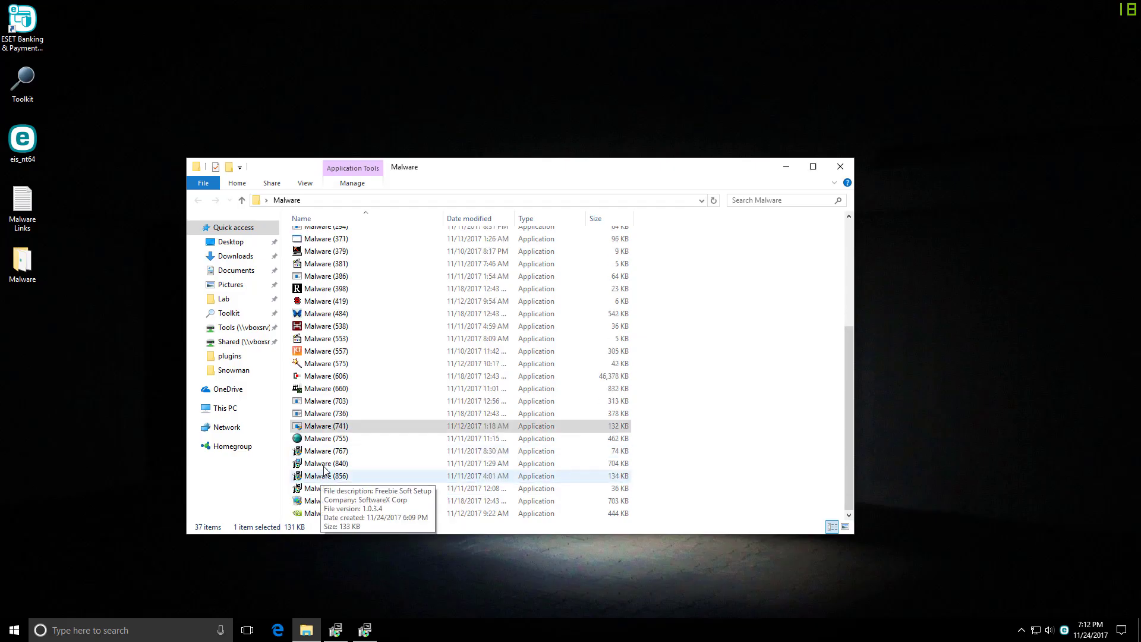
double_click(327, 453)
click(505, 392)
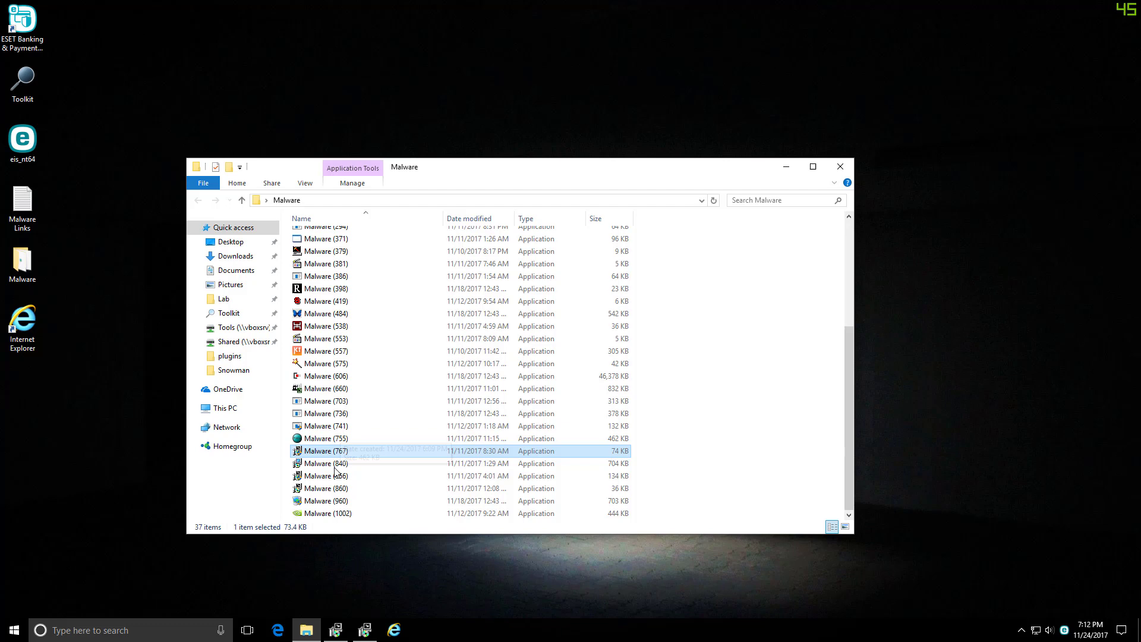
double_click(324, 512)
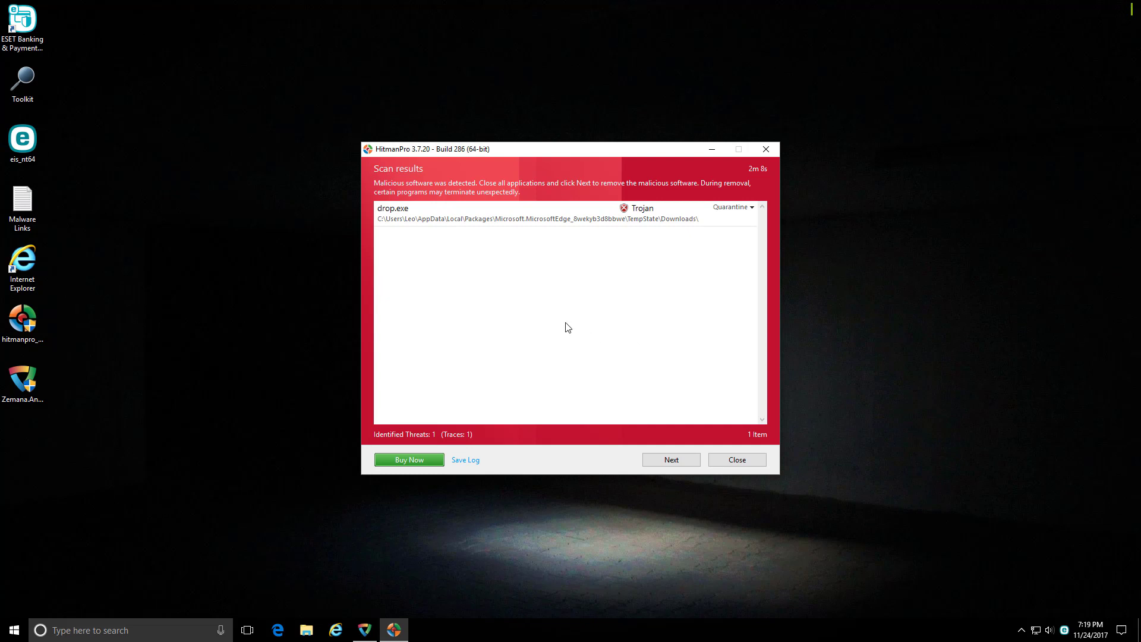
Step: Review drop.exe's details, including size, time and the Trojan.Win32.Swrort.aod detection name, then close the panel
double_click(580, 220)
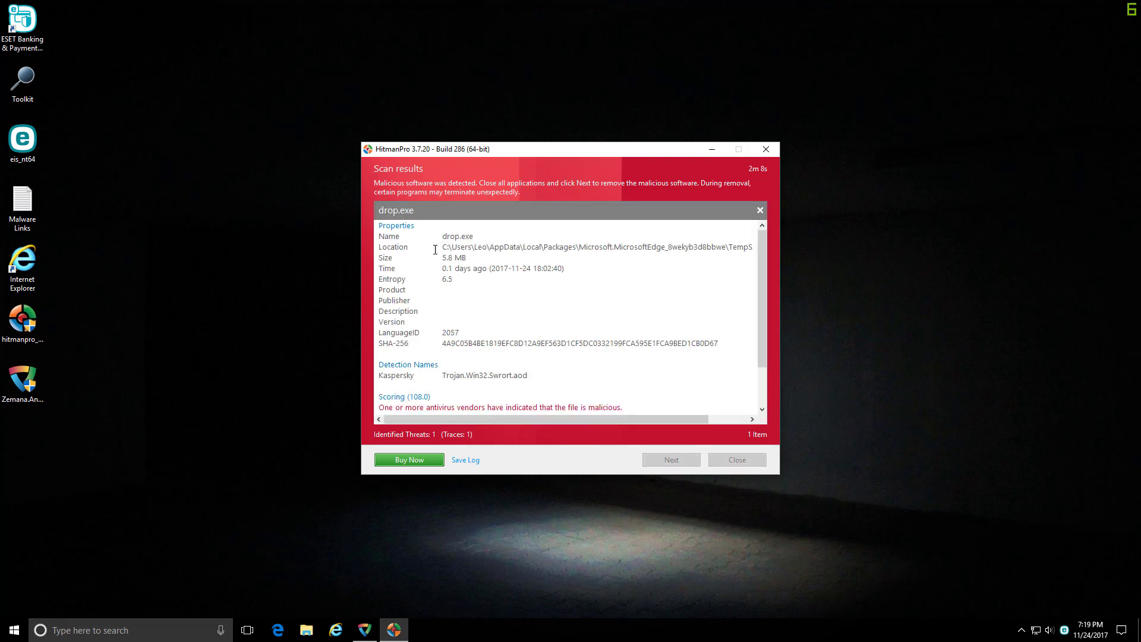
drag(442, 258, 488, 268)
click(488, 261)
scroll(466, 263, down, 1)
drag(443, 343, 527, 343)
click(528, 343)
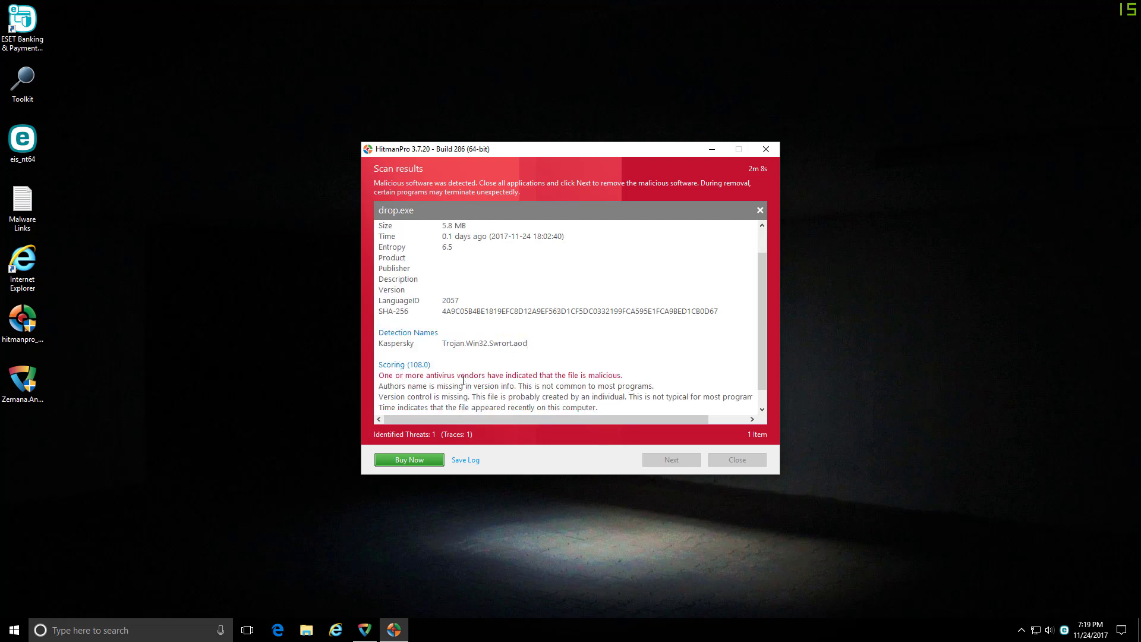
scroll(452, 360, down, 1)
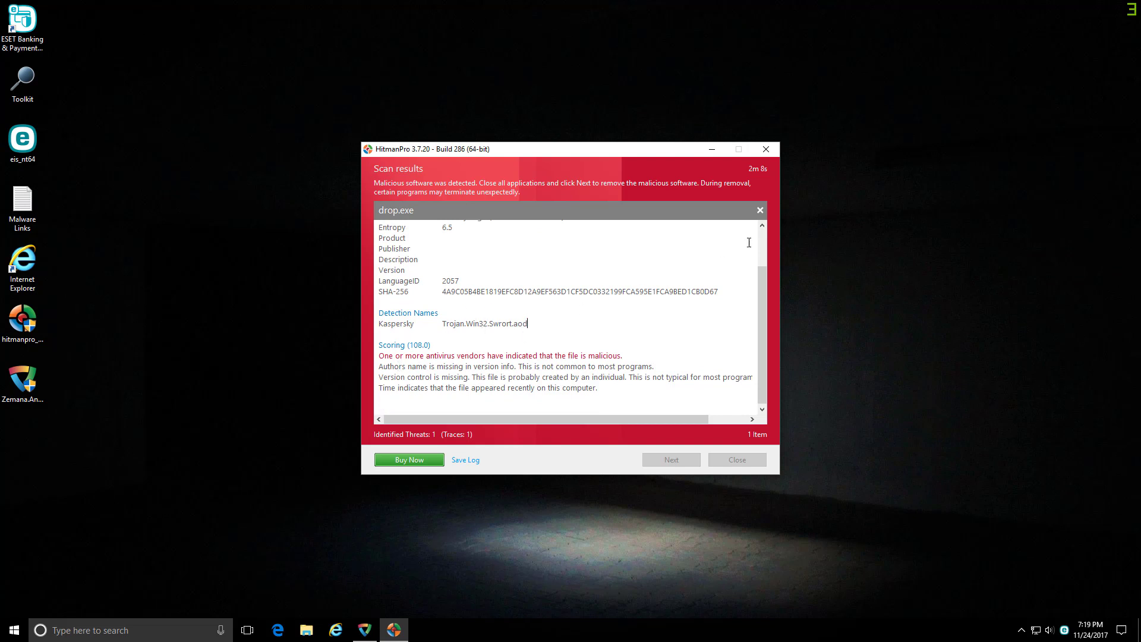
click(759, 210)
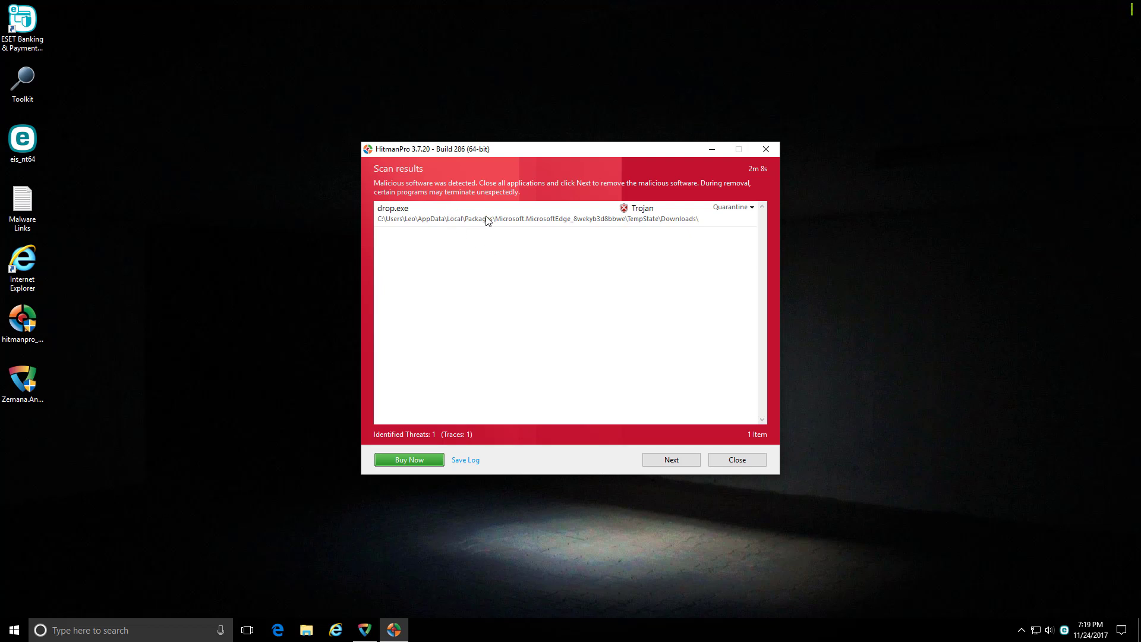
Step: Close HitmanPro without removing the threat and center Zemana AntiMalware showing its Hosts File finding
click(737, 460)
click(364, 630)
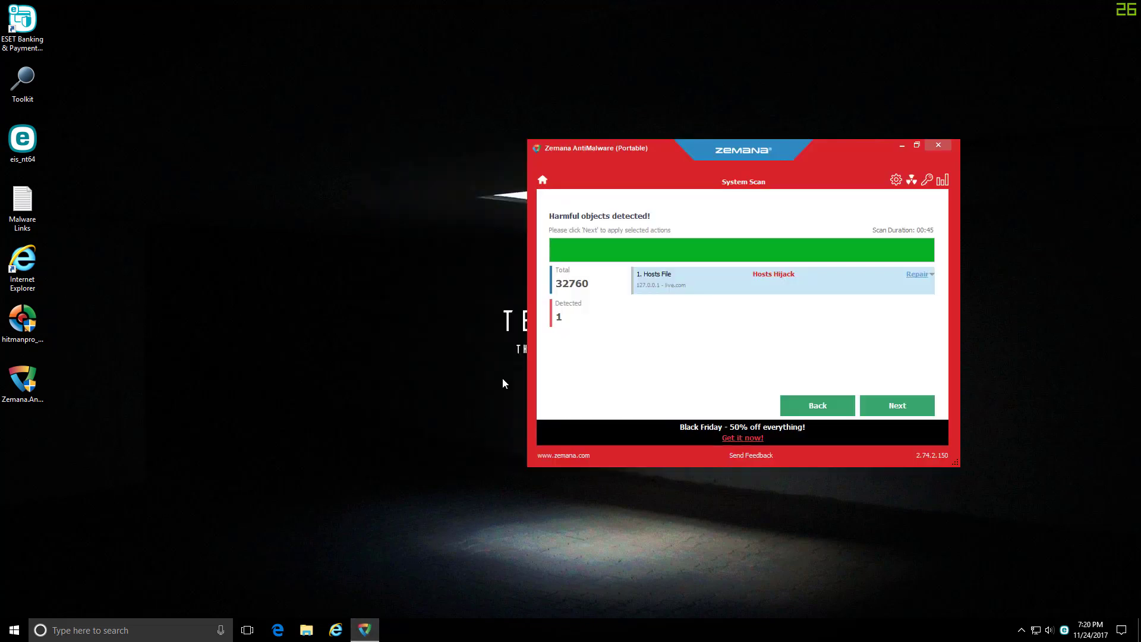
drag(644, 172, 482, 161)
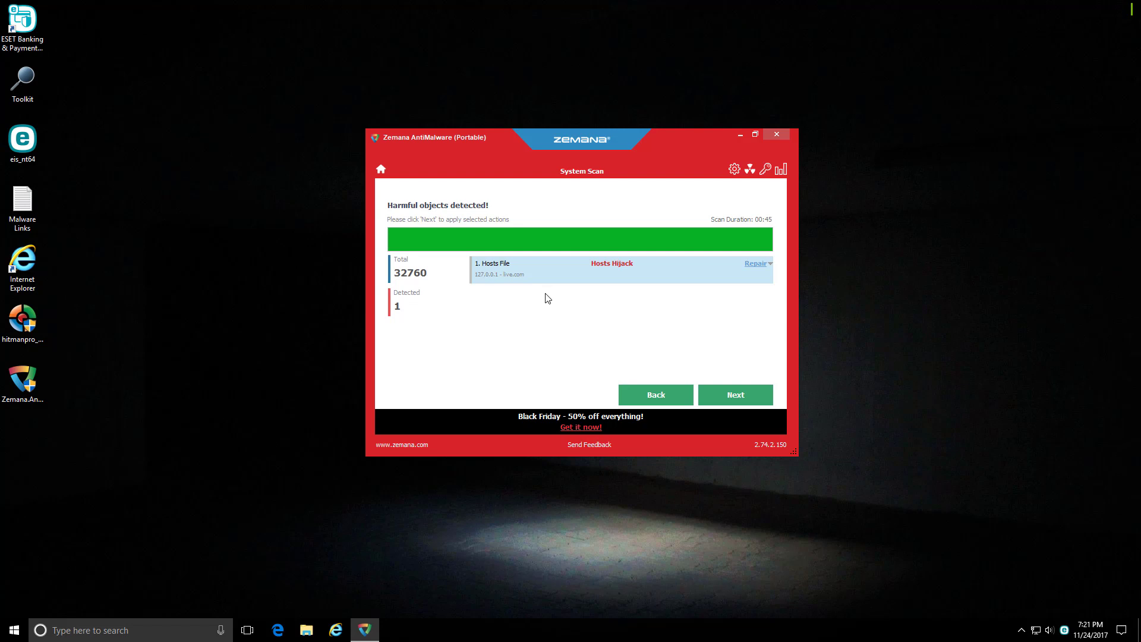
Step: Close Zemana AntiMalware without applying repairs and bring up ESET Internet Security's main window
click(778, 136)
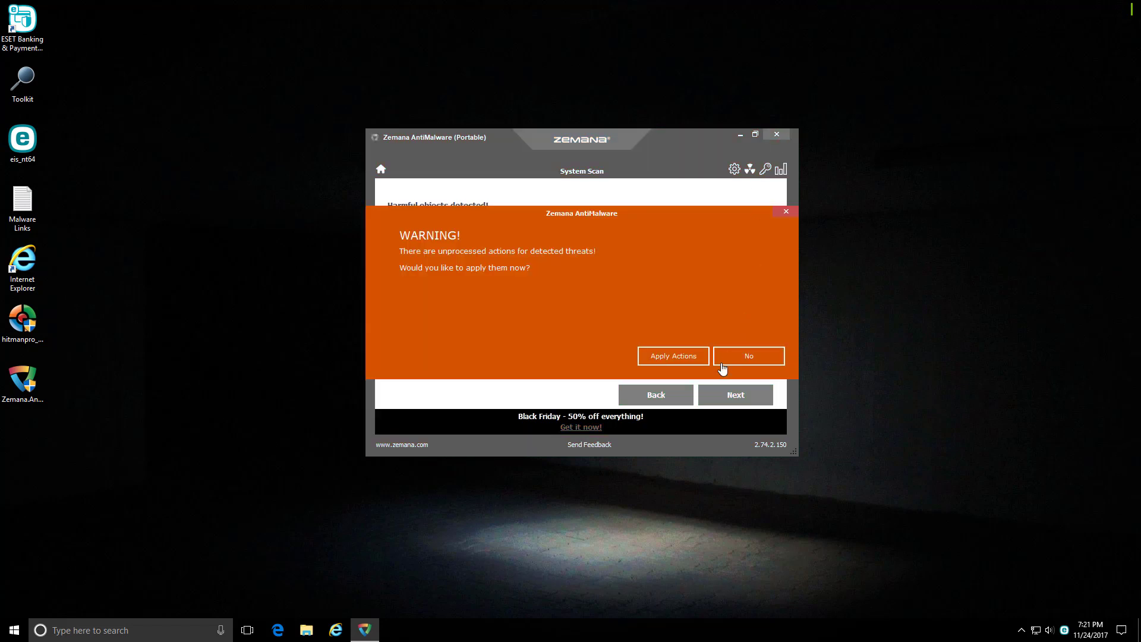
click(732, 359)
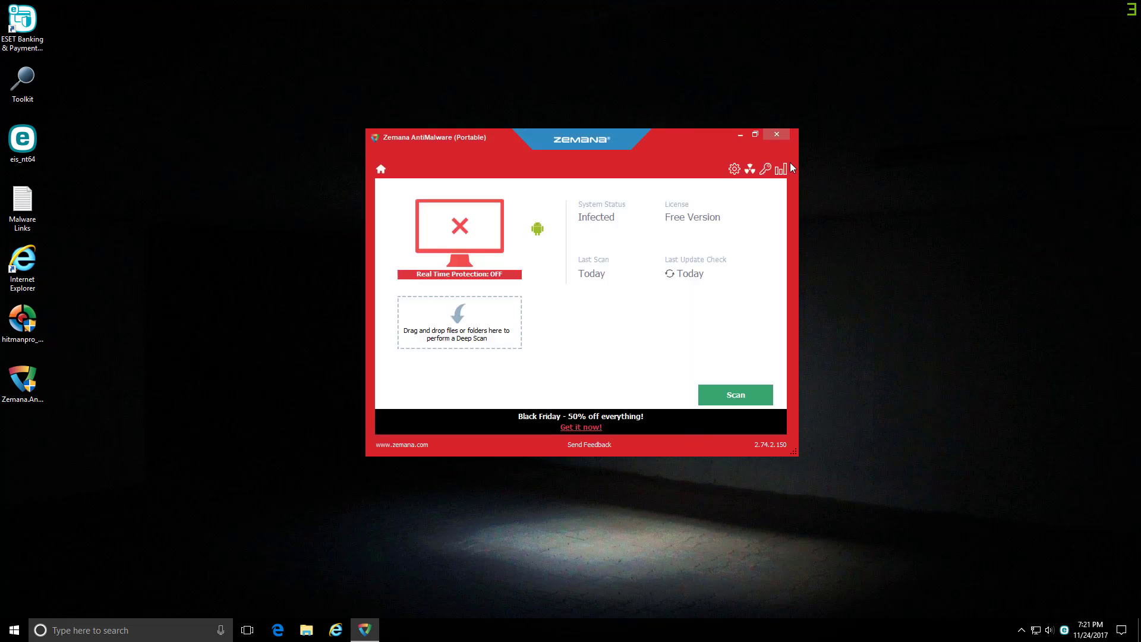
click(777, 136)
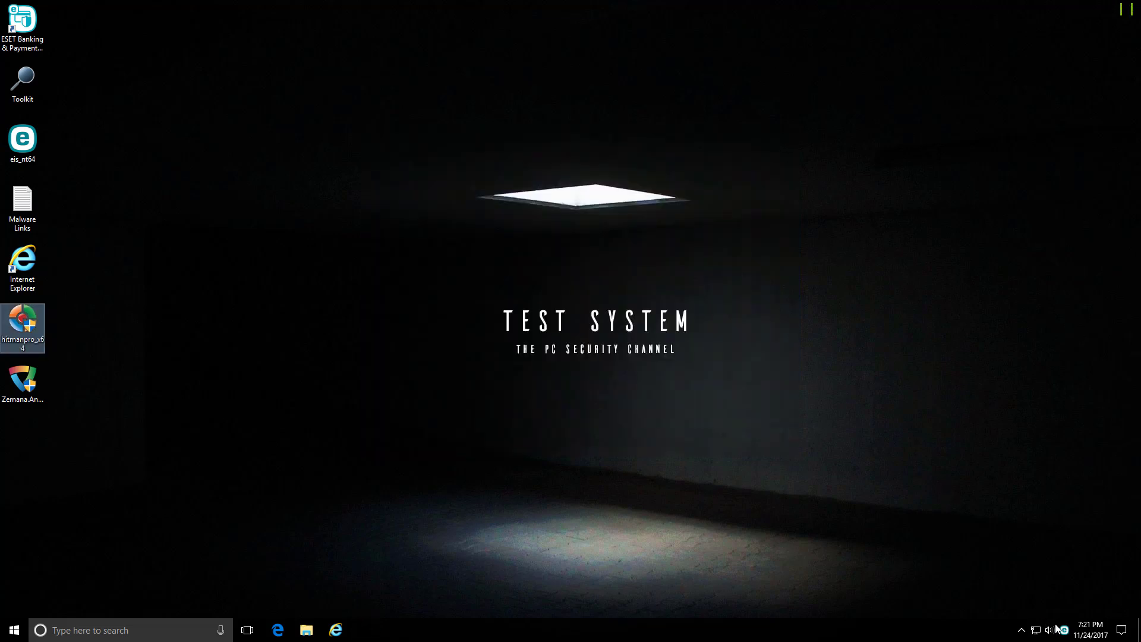
click(1064, 630)
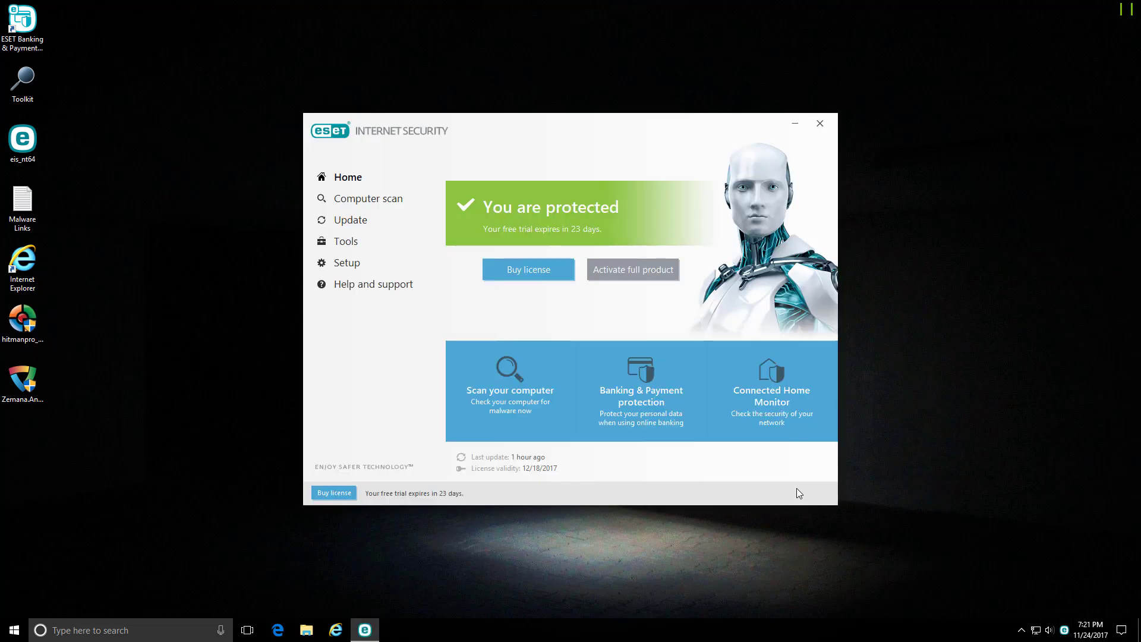